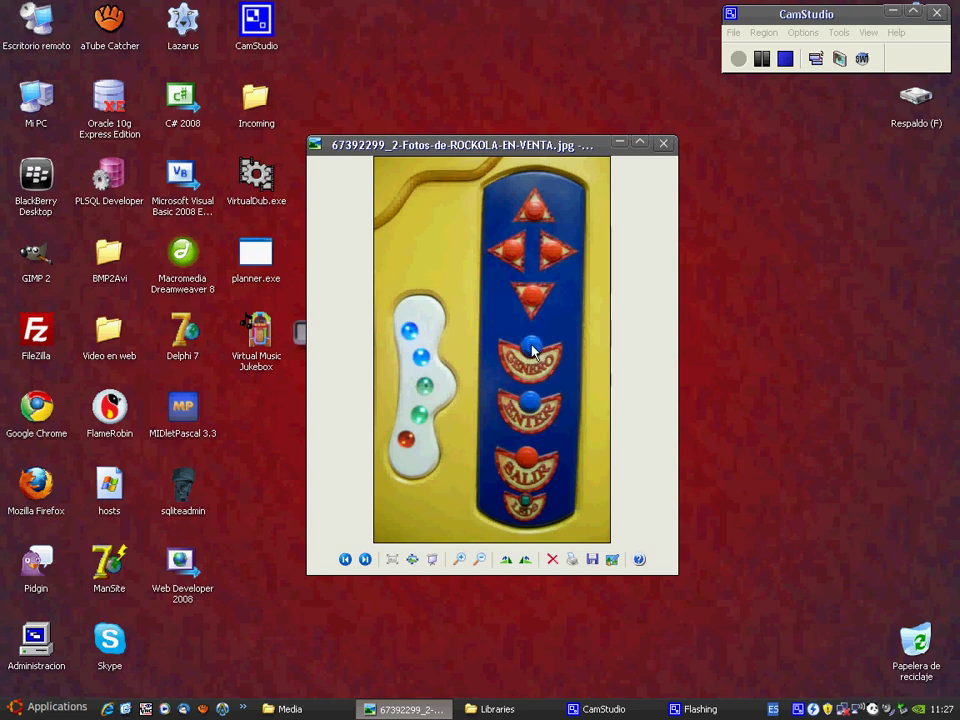
- Show the membrane keypad photo, and display the function key mapping in Virtual Music Jukebox's preferences
left_click(365, 559)
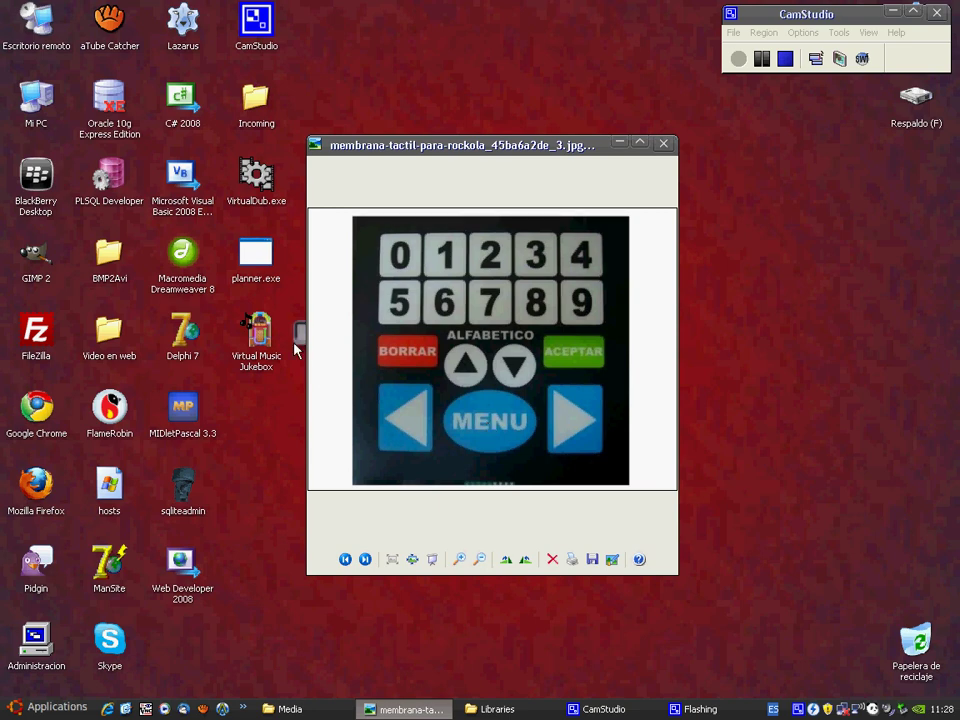
double_click(257, 335)
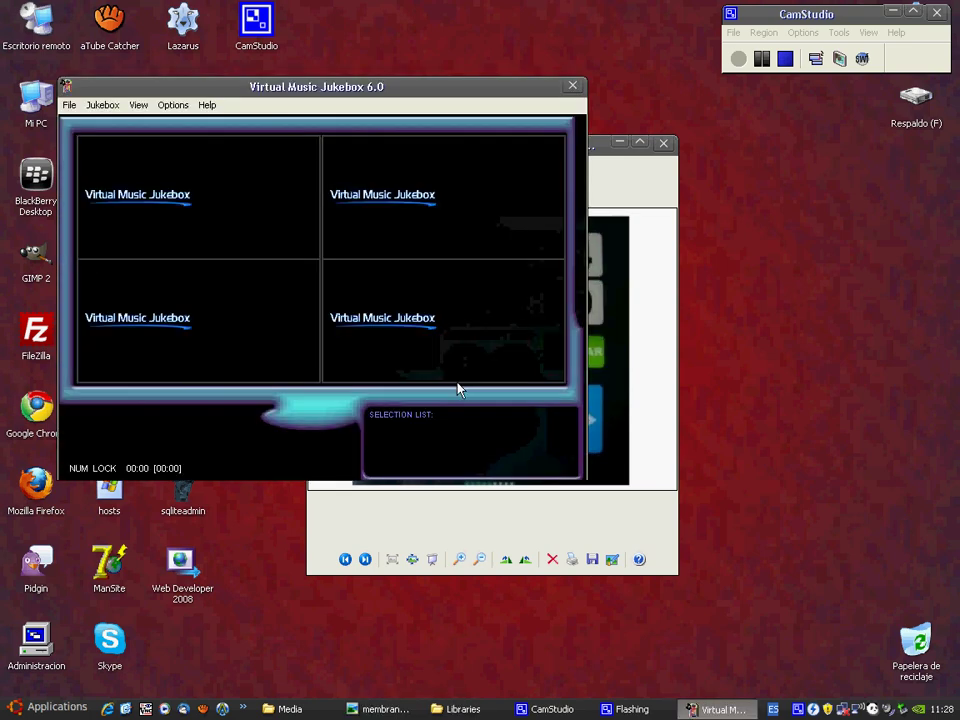
left_click(172, 104)
left_click(200, 180)
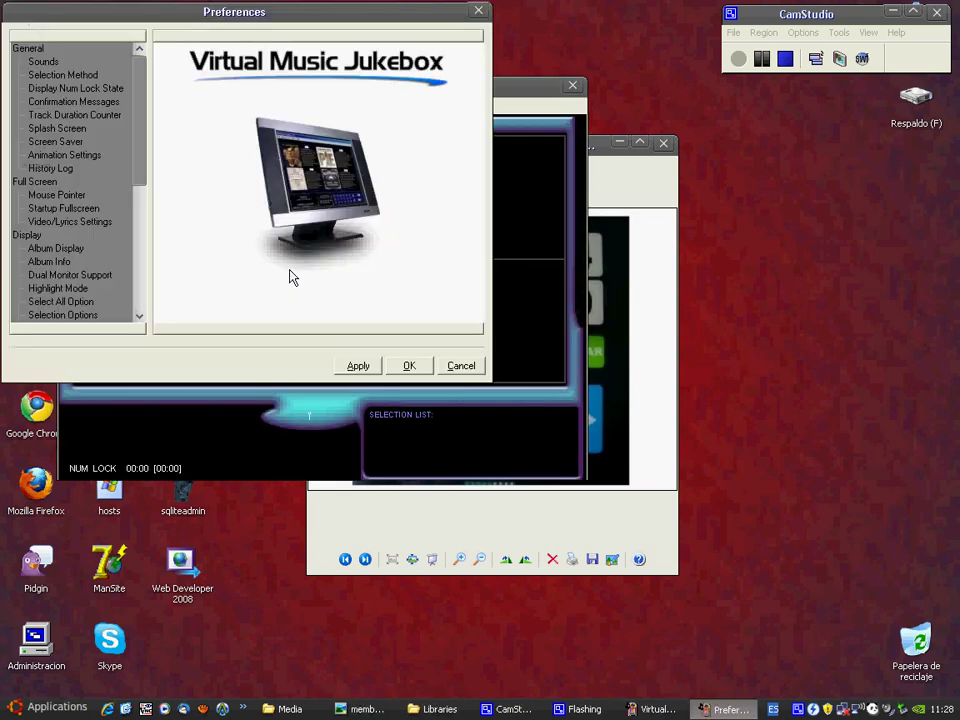
left_click_drag(141, 182, 144, 283)
left_click(100, 248)
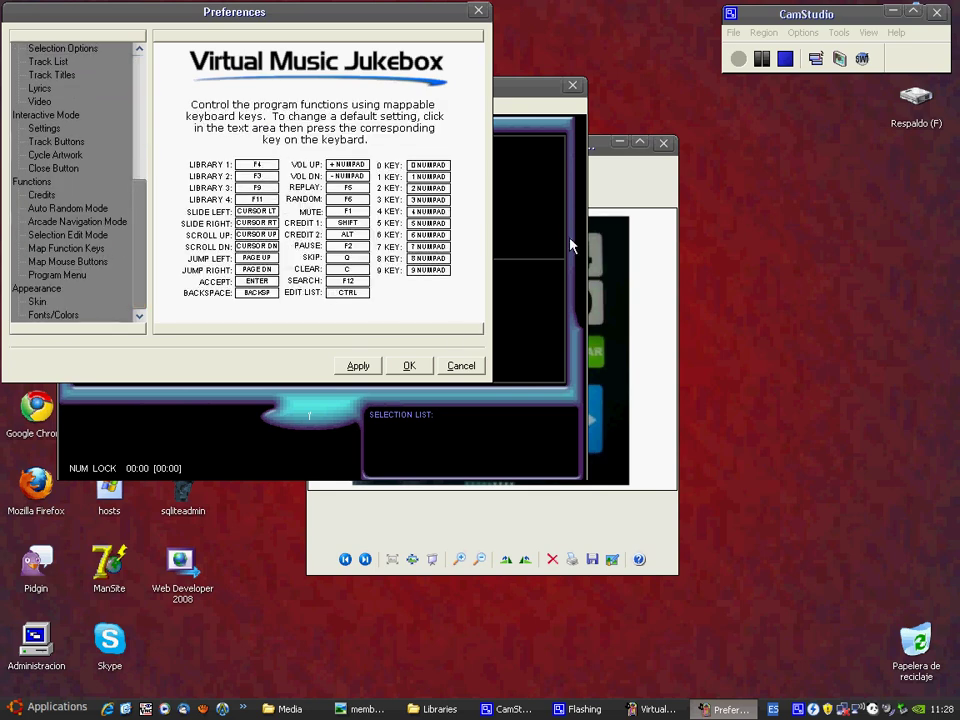
- Compare the keypad photo side by side with the jukebox's key mapping, closing the jukebox and minimizing the photo when done
left_click(622, 152)
left_click_drag(540, 143, 686, 150)
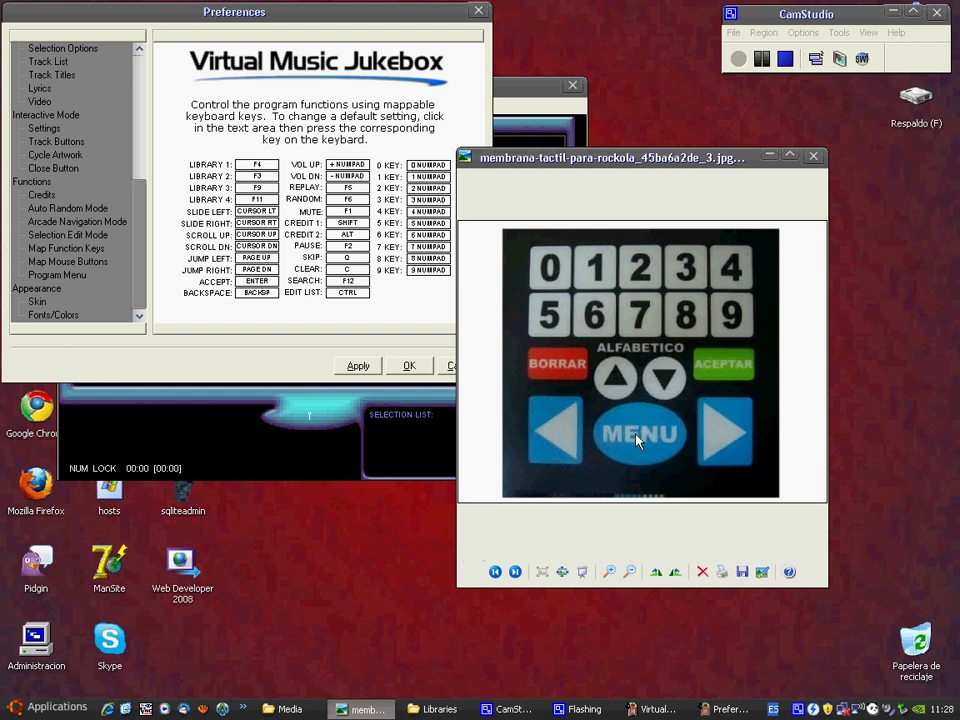
key("Escape")
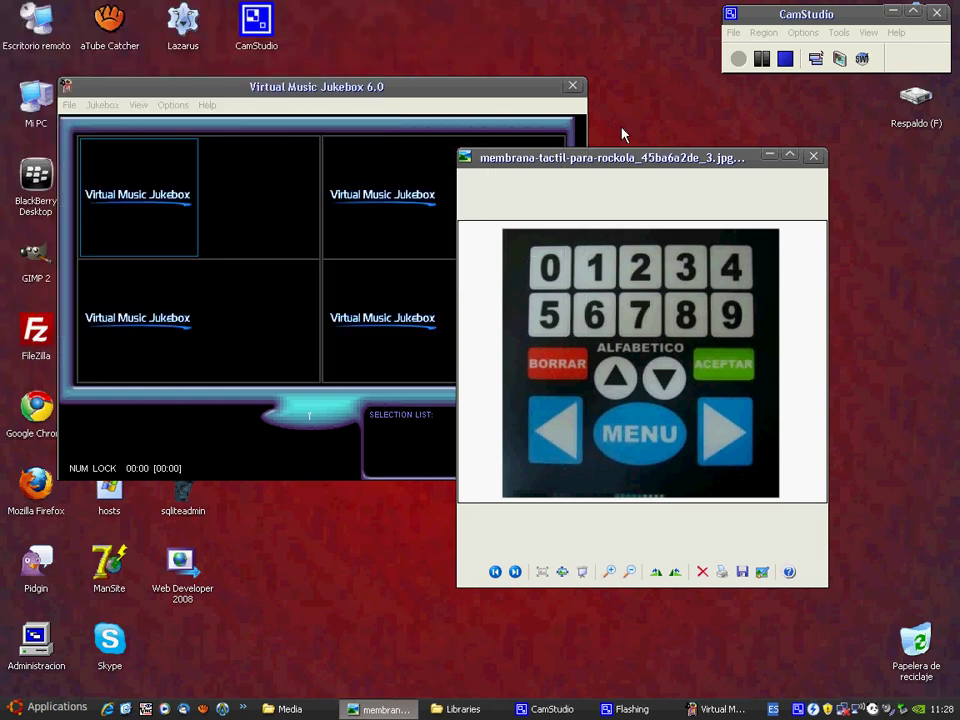
left_click(573, 87)
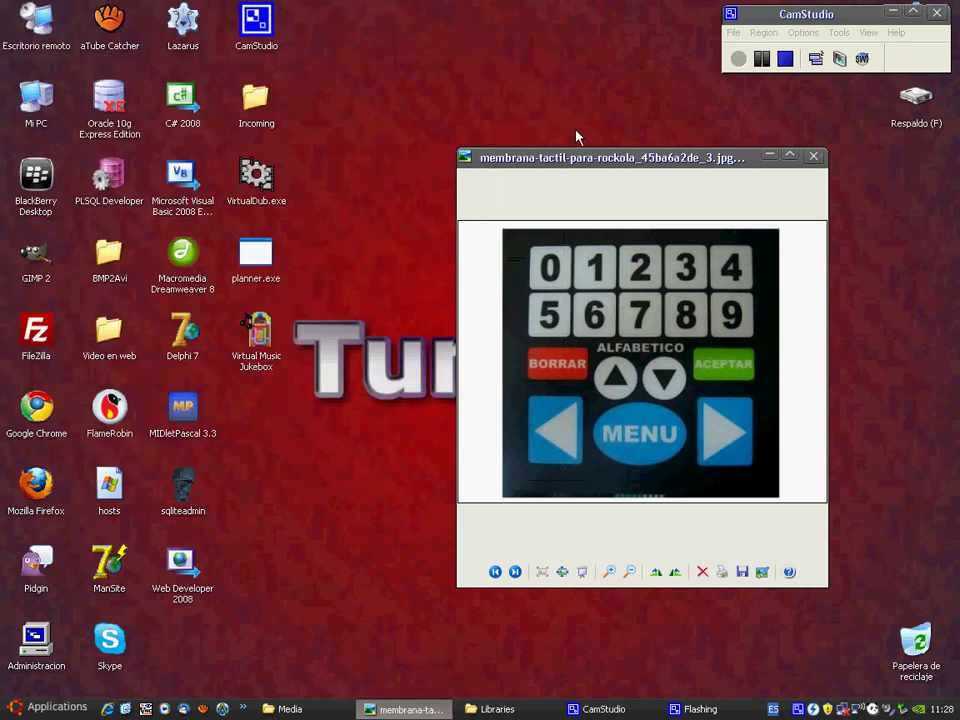
left_click(769, 157)
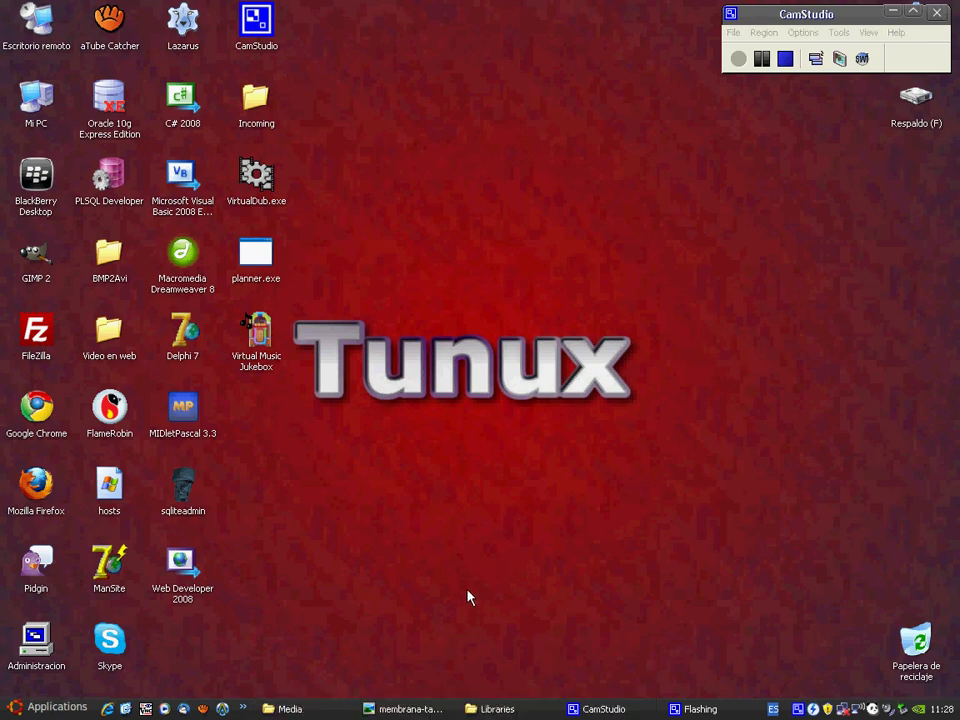
- Switch to the Libraries folder window and review its path, going up to the Virtual Music JukeBox folder and back into Libraries
left_click(498, 712)
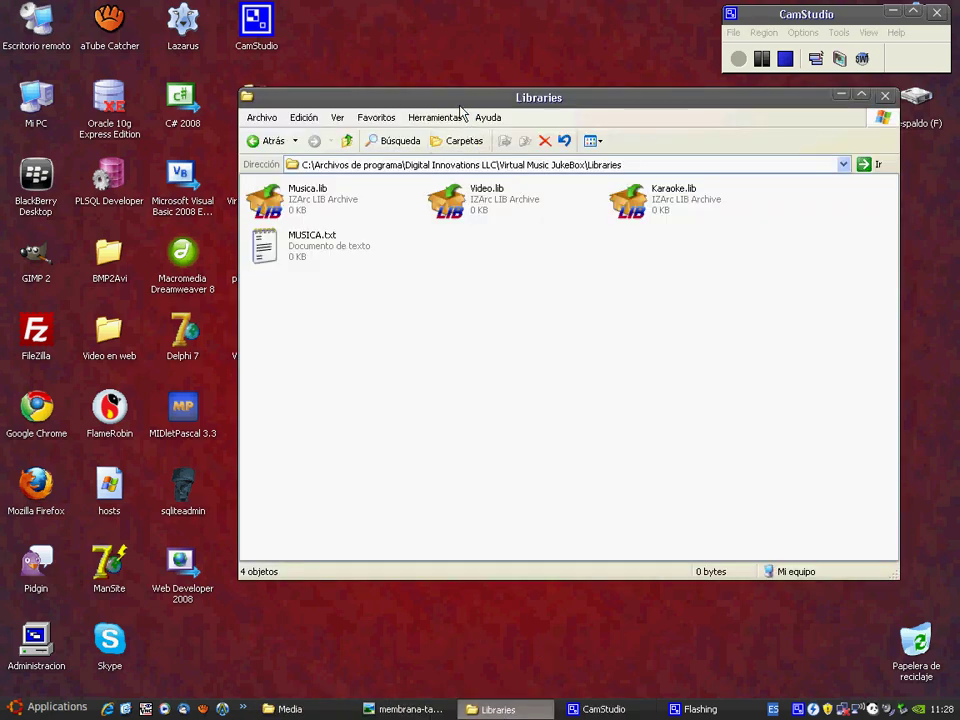
left_click_drag(426, 97, 481, 157)
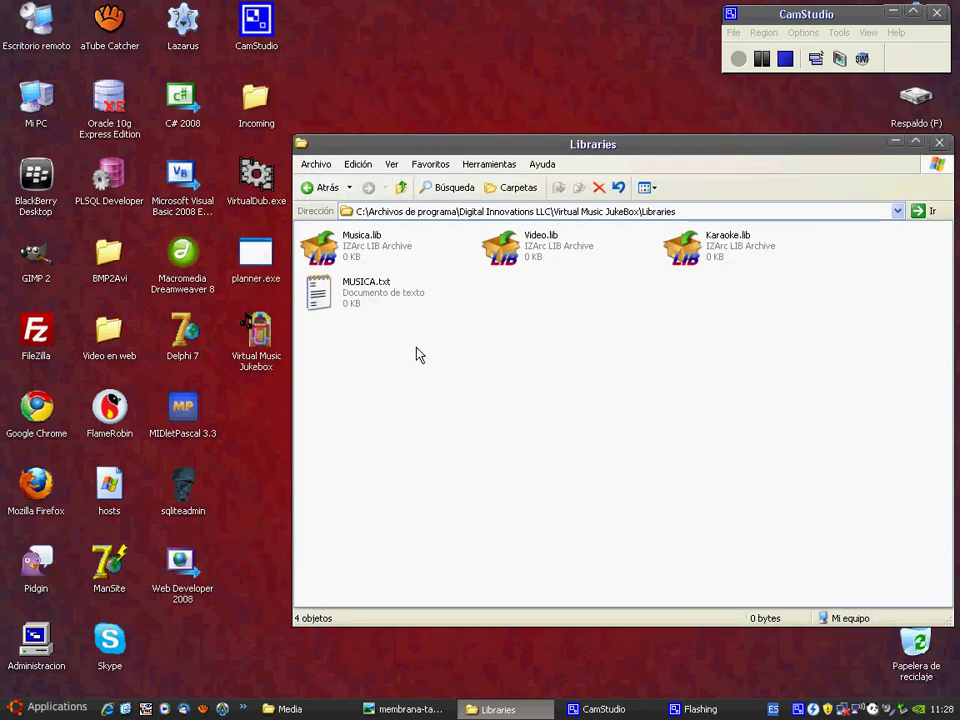
left_click_drag(357, 211, 645, 218)
left_click(690, 218)
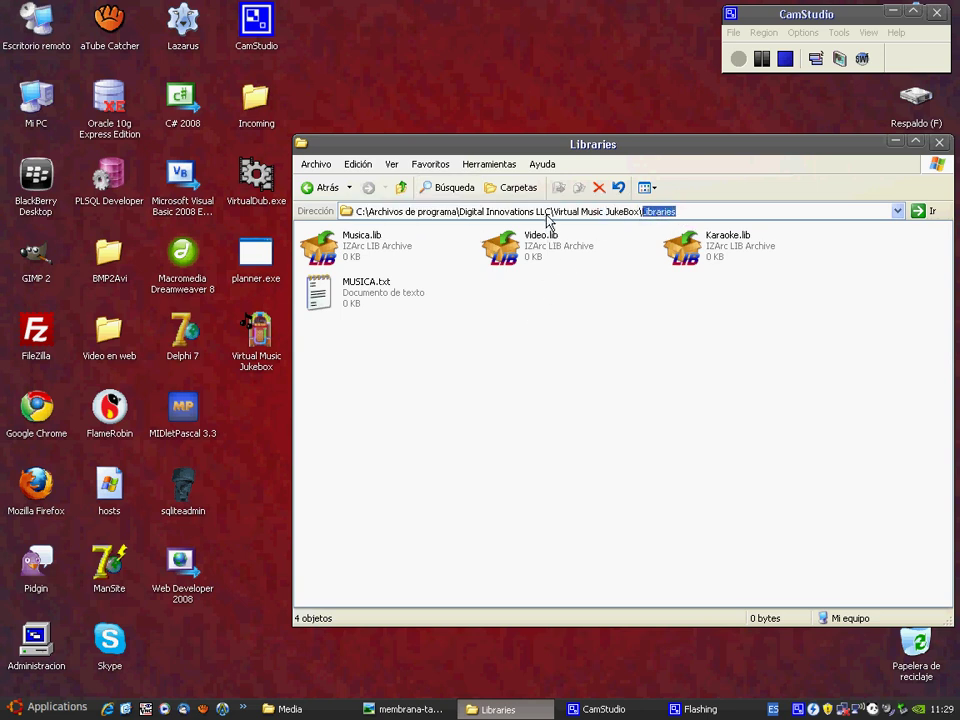
left_click(480, 223)
left_click_drag(368, 219, 678, 214)
left_click(402, 188)
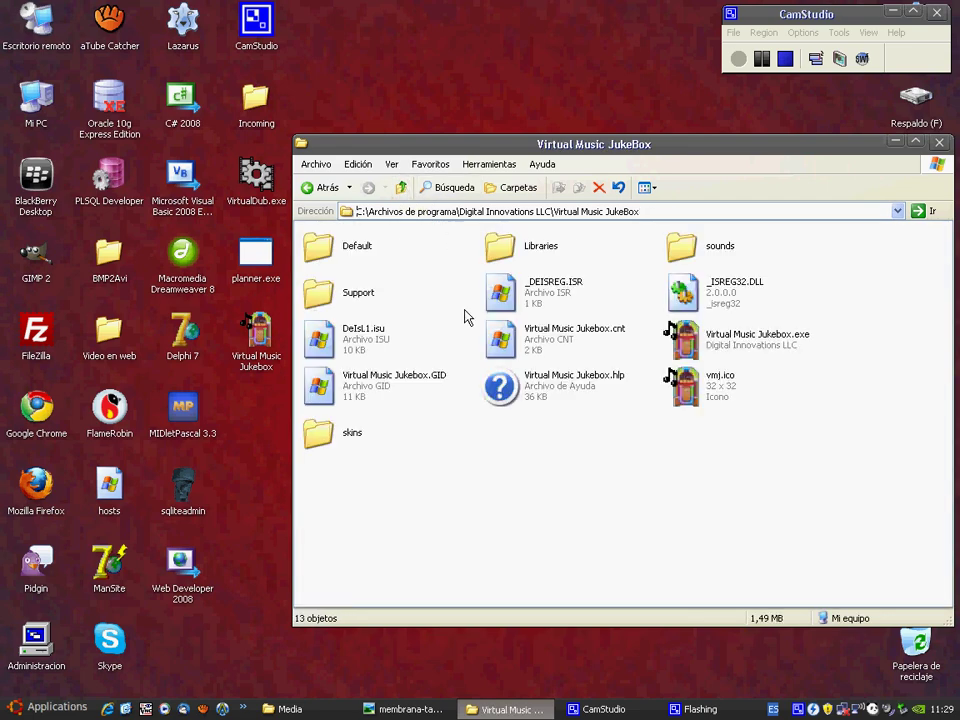
double_click(525, 252)
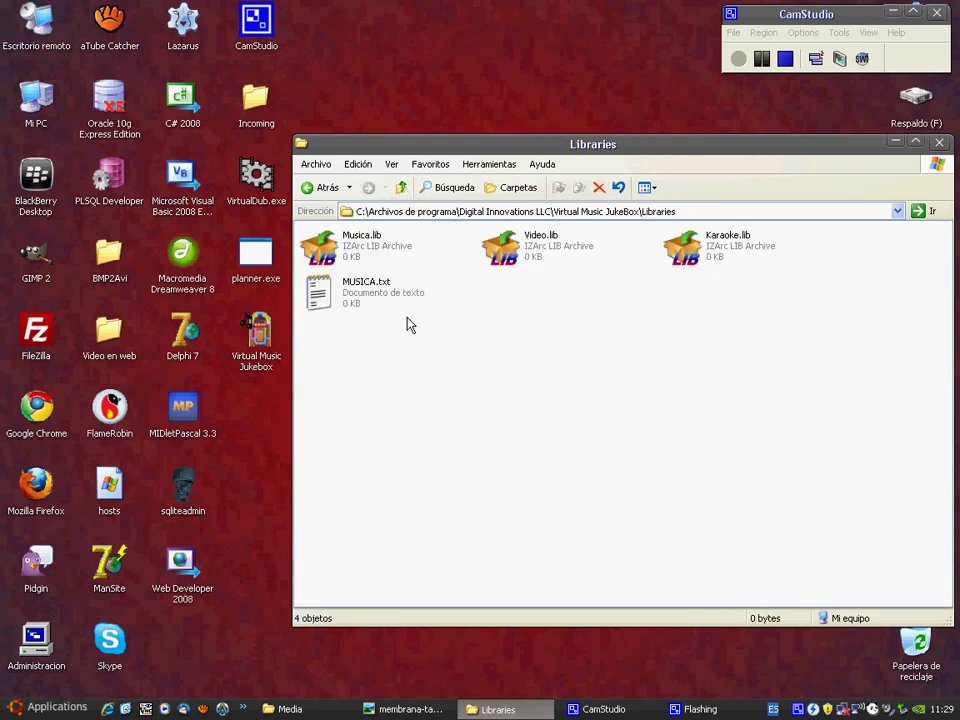
- Delete Musica.lib, Video.lib, Karaoke.lib and MUSICA.txt from the Libraries folder
left_click_drag(340, 360, 786, 236)
key("Delete")
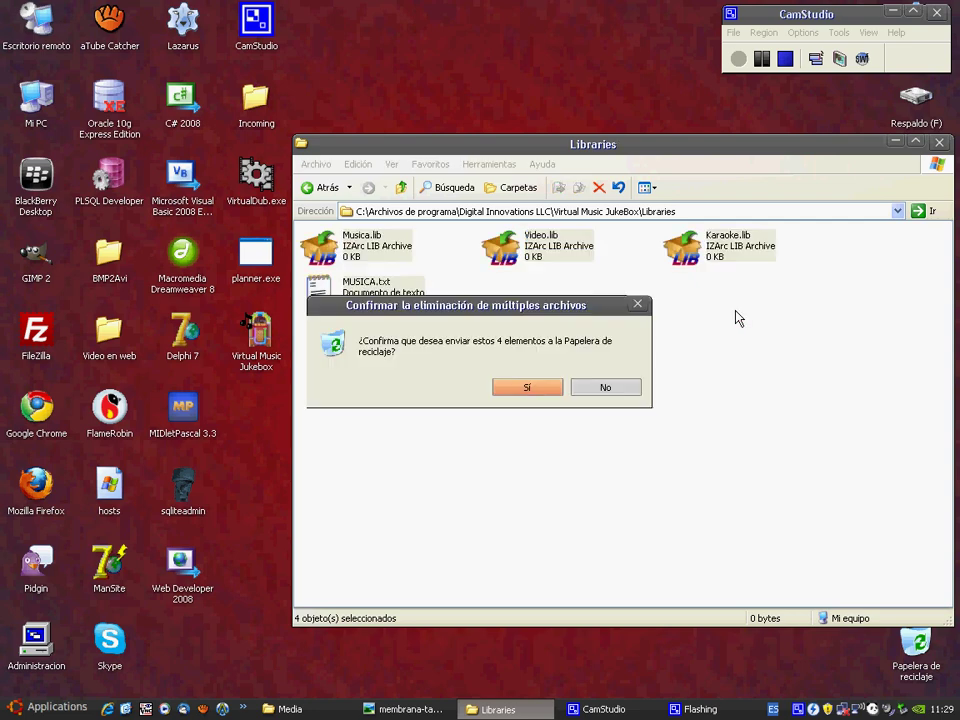
key("Return")
- Create a new text document in the Libraries folder and name it Main.lib
right_click(415, 264)
mouse_move(487, 406)
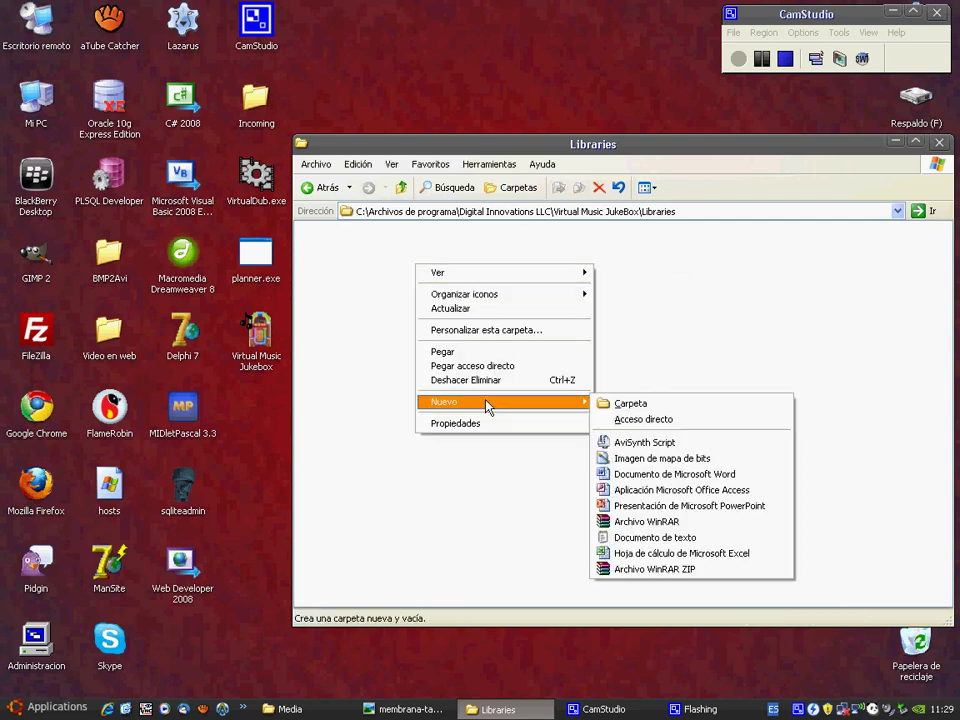
left_click(655, 537)
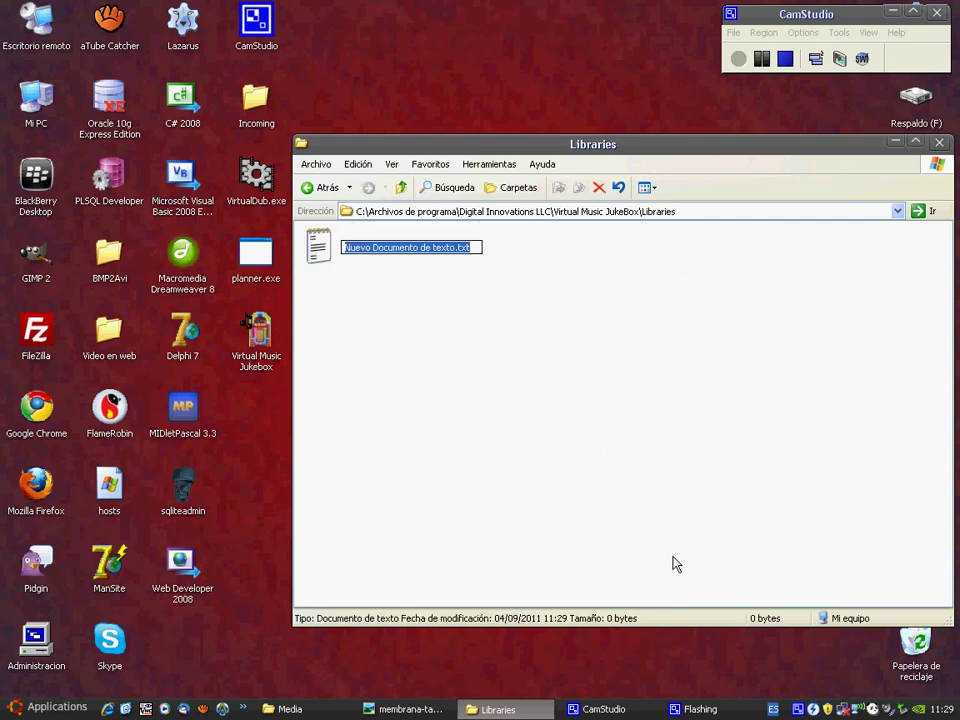
type("Main.")
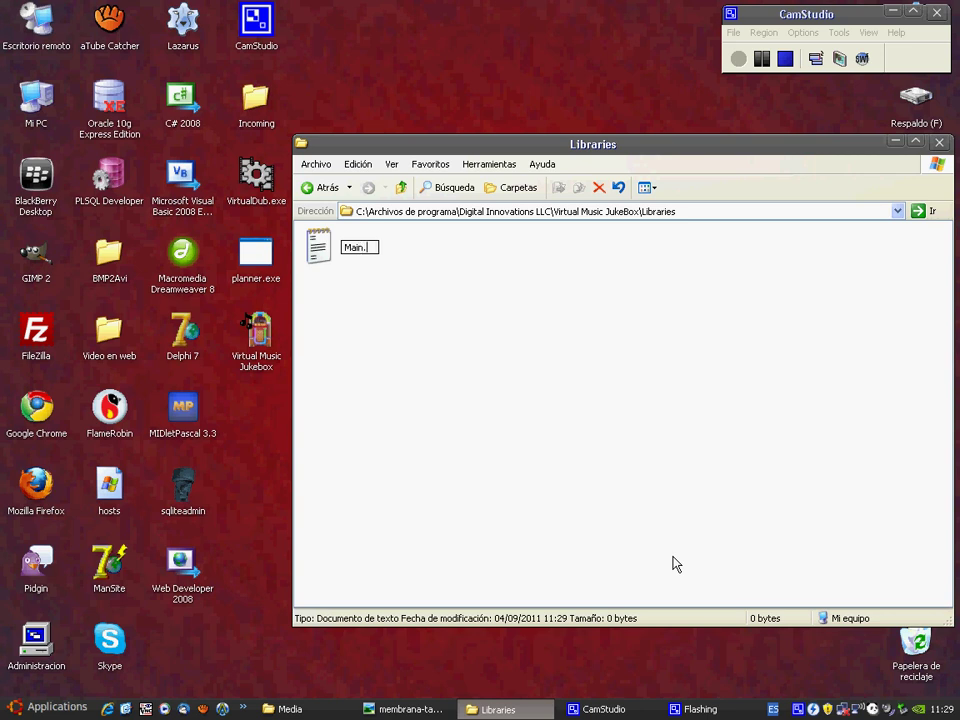
type("lib")
key("Return")
left_click(444, 403)
left_click(502, 457)
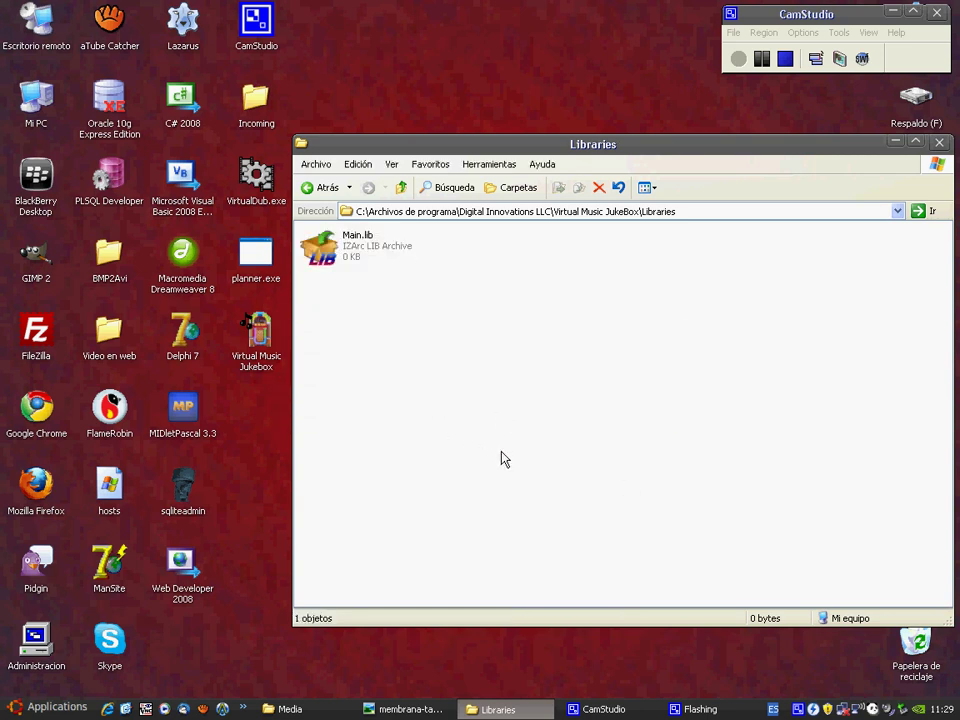
- Highlight the full path of the Libraries folder, and minimize its window
left_click(504, 214)
left_click(457, 213)
left_click_drag(458, 214, 326, 207)
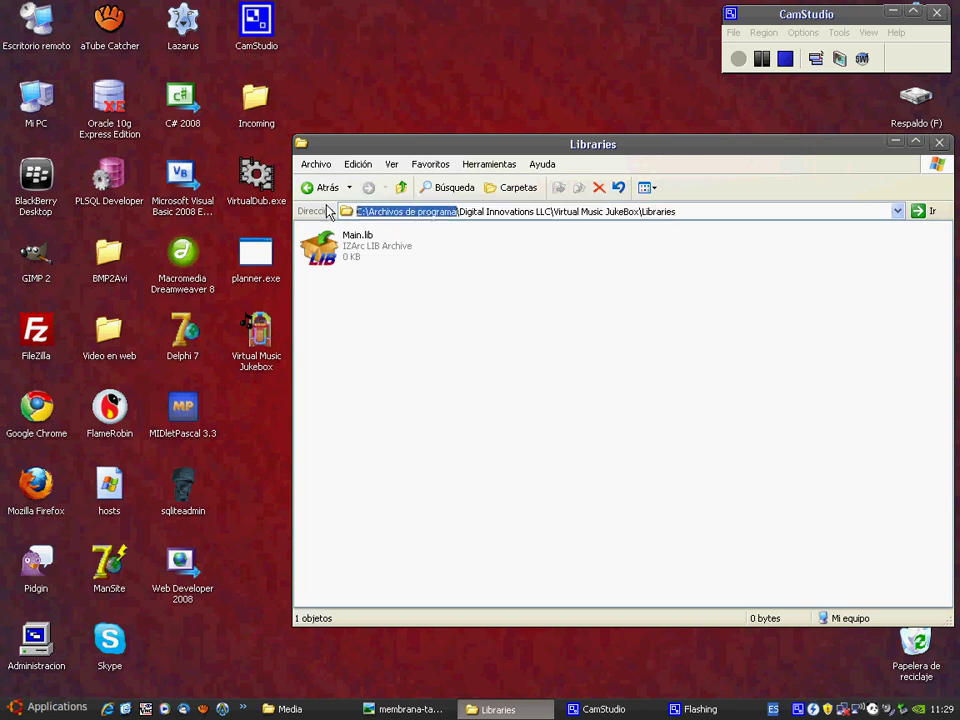
left_click_drag(696, 216, 700, 216)
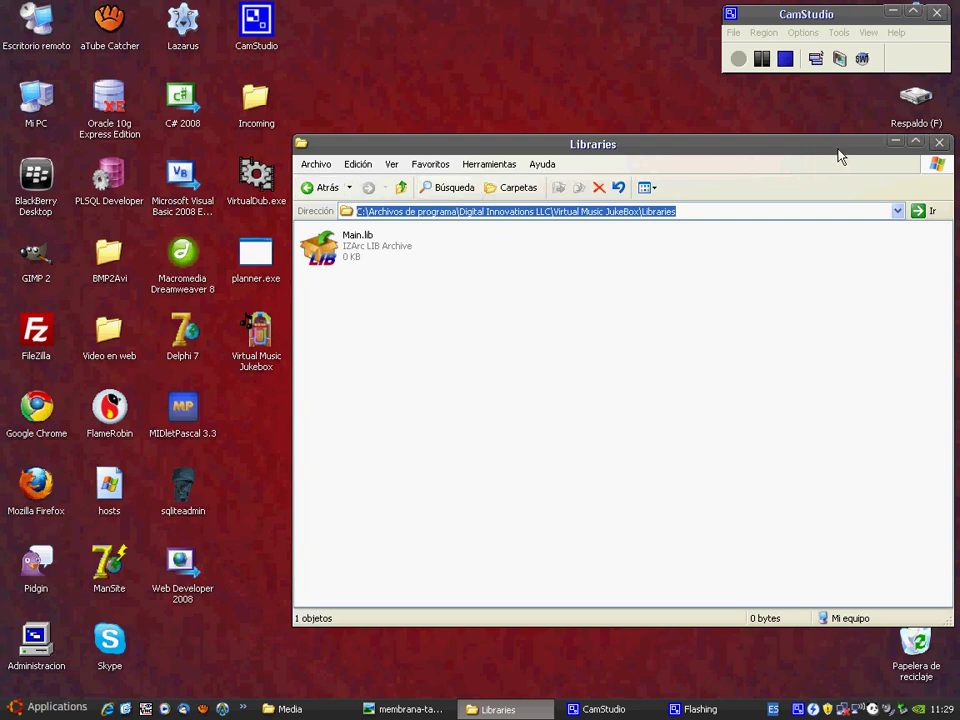
left_click(895, 143)
- Launch Virtual Music Jukebox and choose the MAIN library
double_click(256, 335)
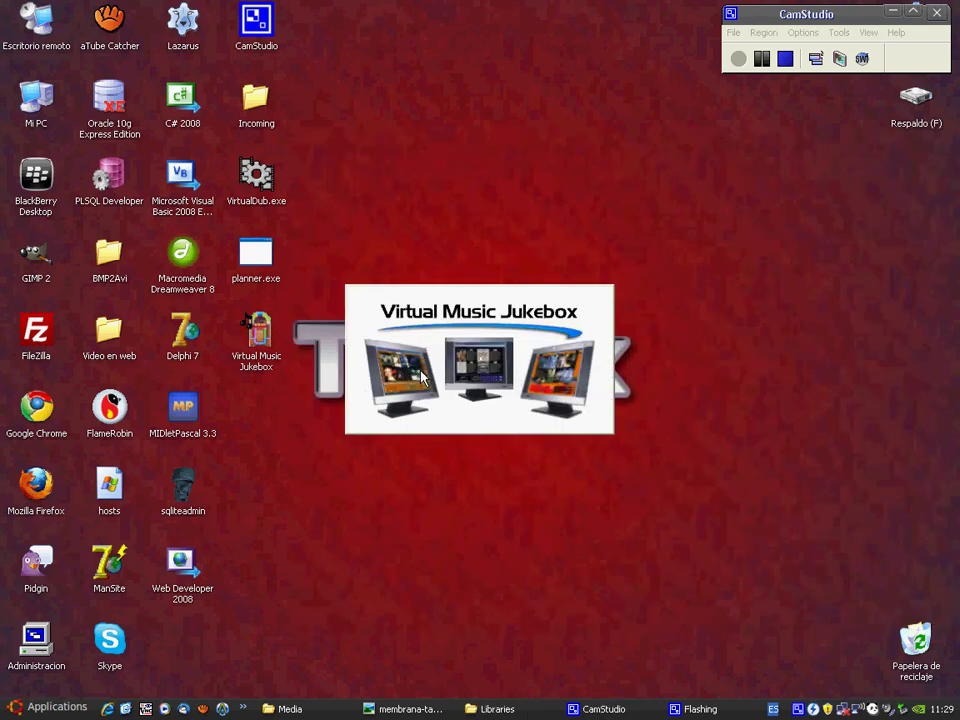
left_click(477, 403)
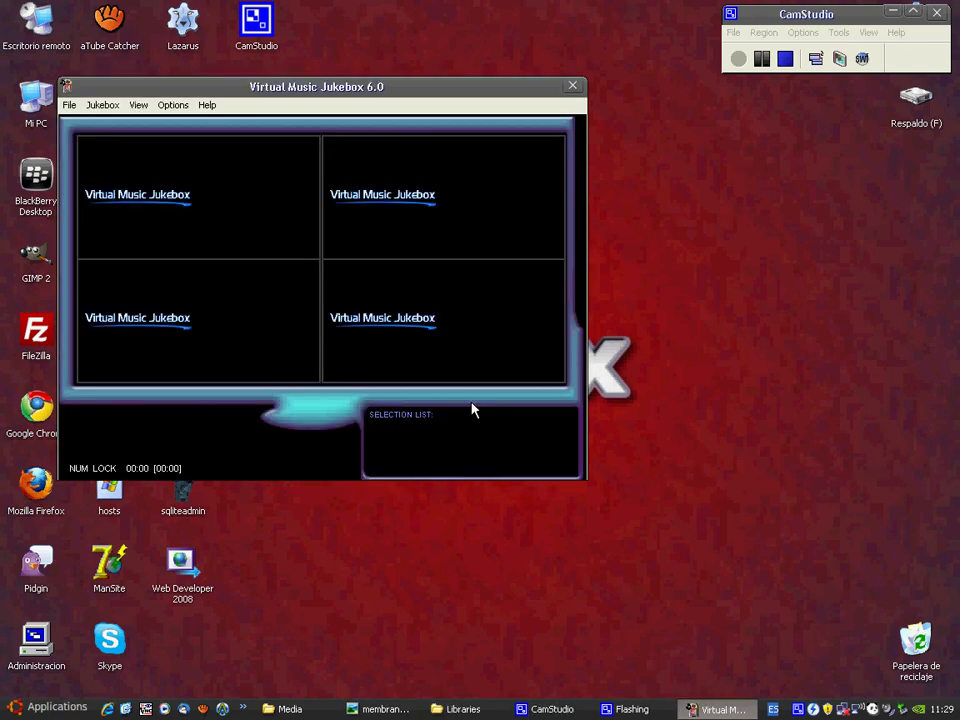
left_click_drag(336, 86, 593, 140)
left_click(368, 160)
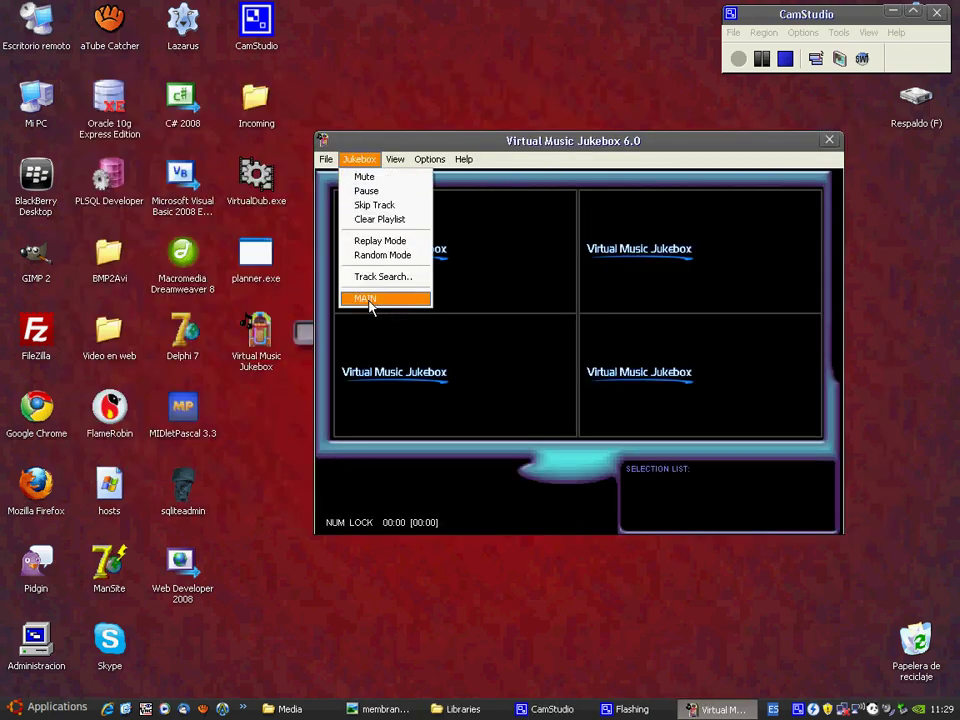
left_click(369, 301)
left_click(359, 159)
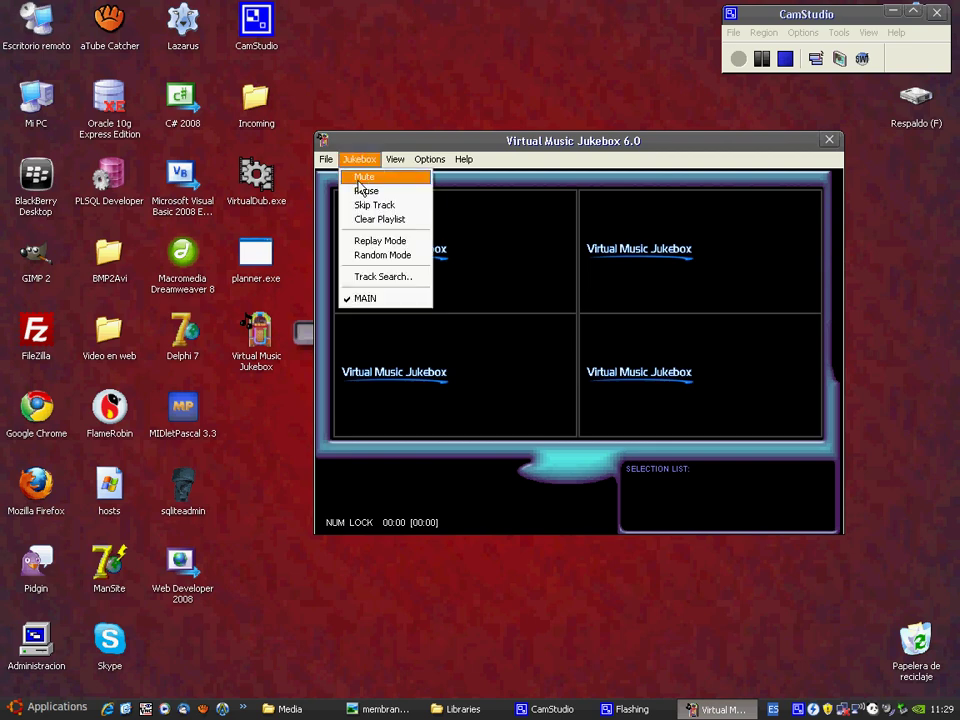
left_click(372, 299)
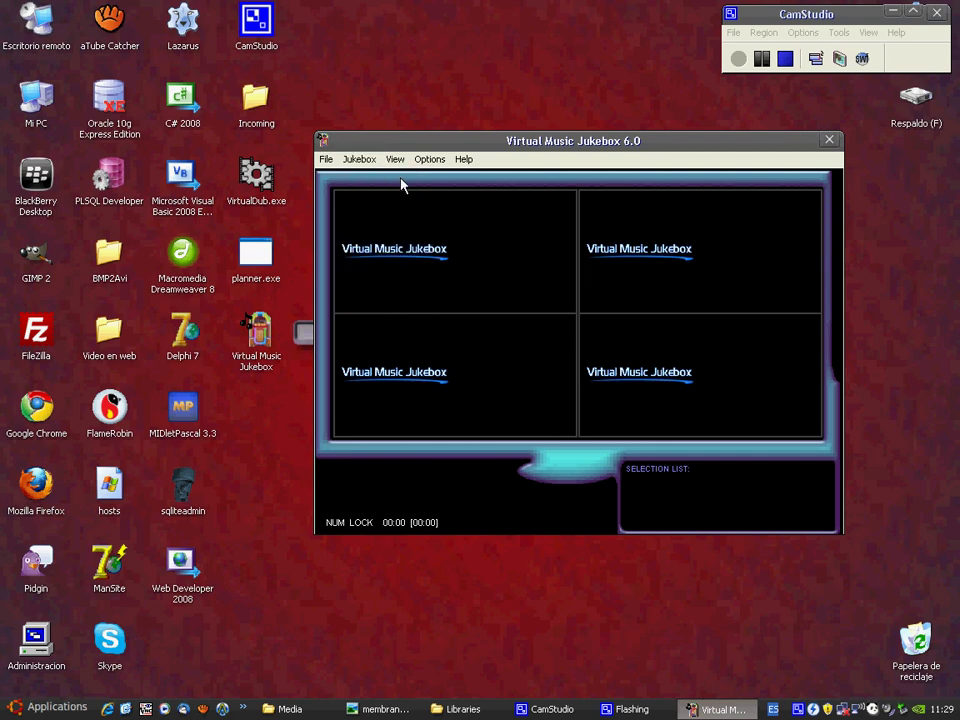
- Open the function key mapping in the jukebox preferences and activate the key assignment for LIBRARY 1
left_click(429, 159)
left_click(450, 231)
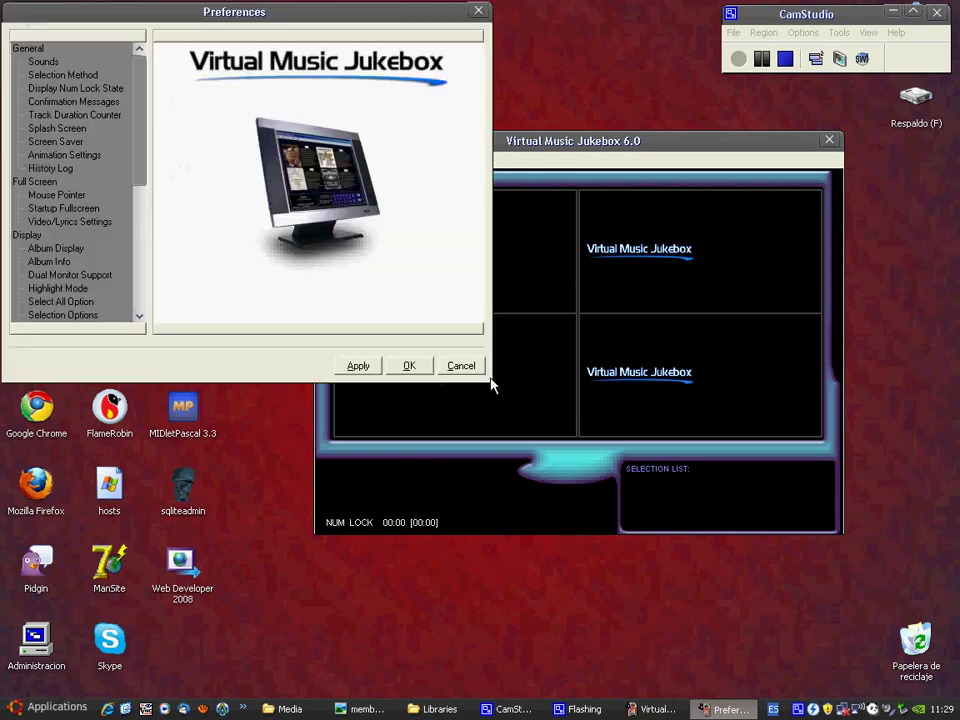
scroll(110, 200, "down", 7)
left_click(107, 222)
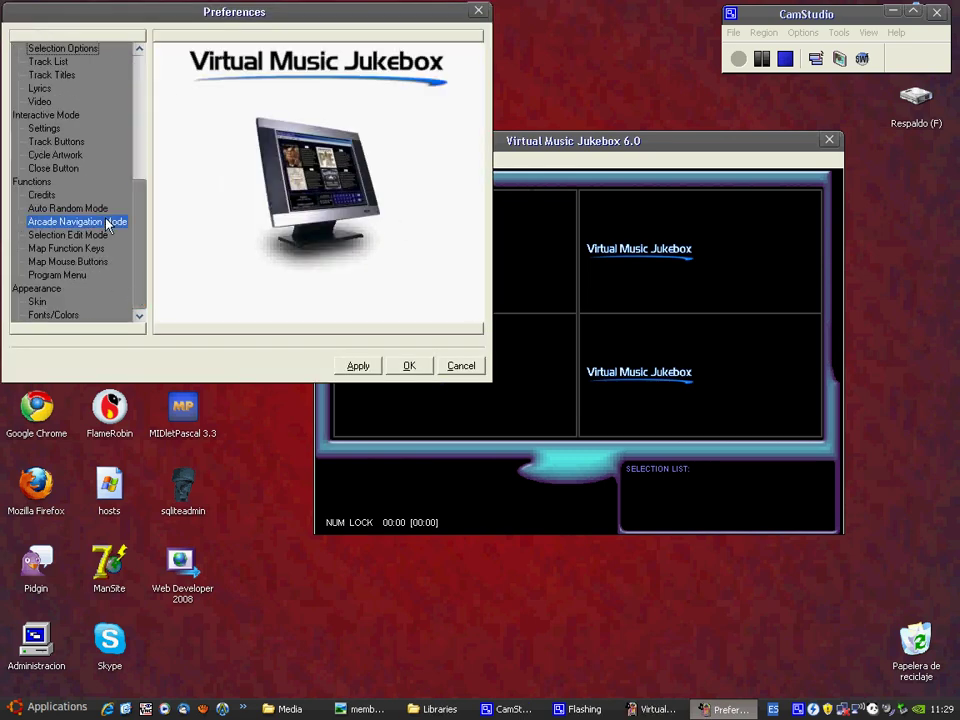
left_click(92, 248)
left_click(257, 164)
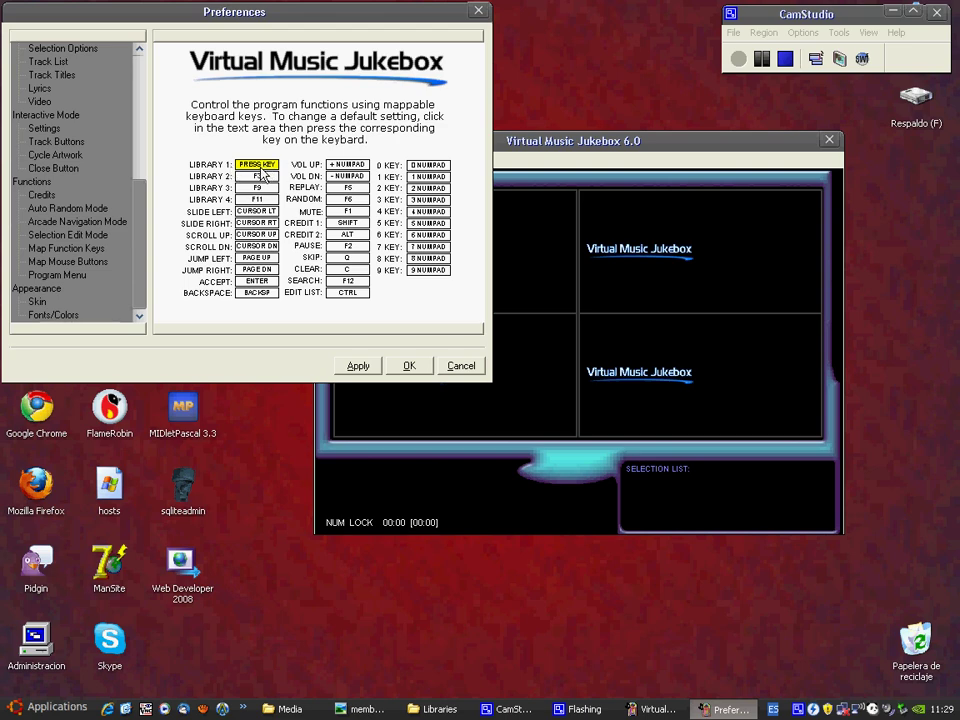
left_click_drag(320, 11, 707, 280)
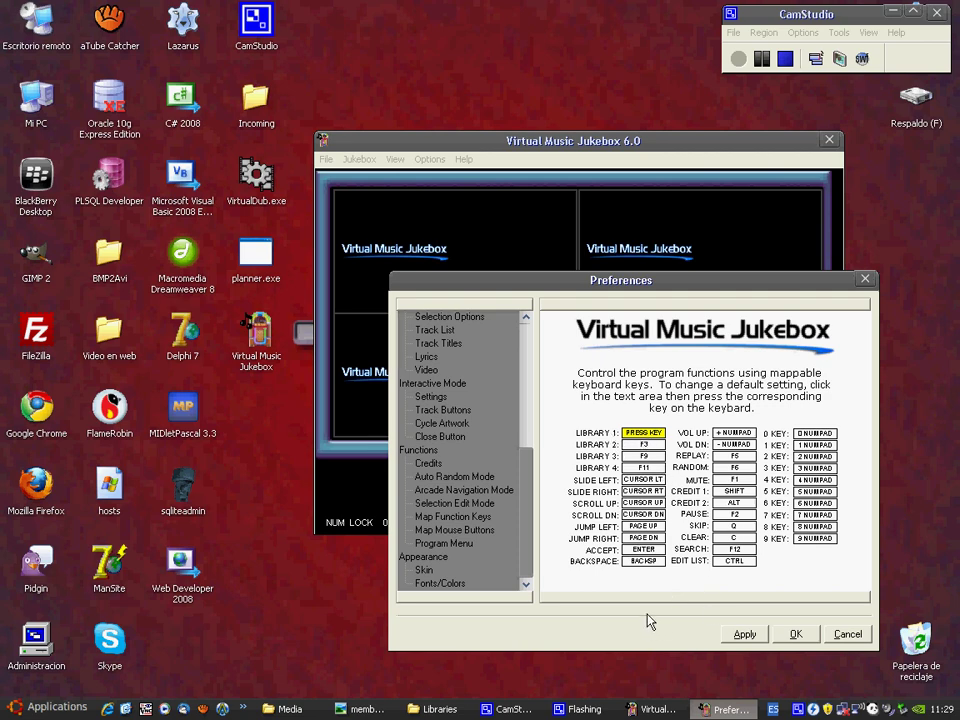
- Review the selection edit mode and the LIBRARY 3 key assignment, cancel the preferences and close the jukebox
left_click(455, 503)
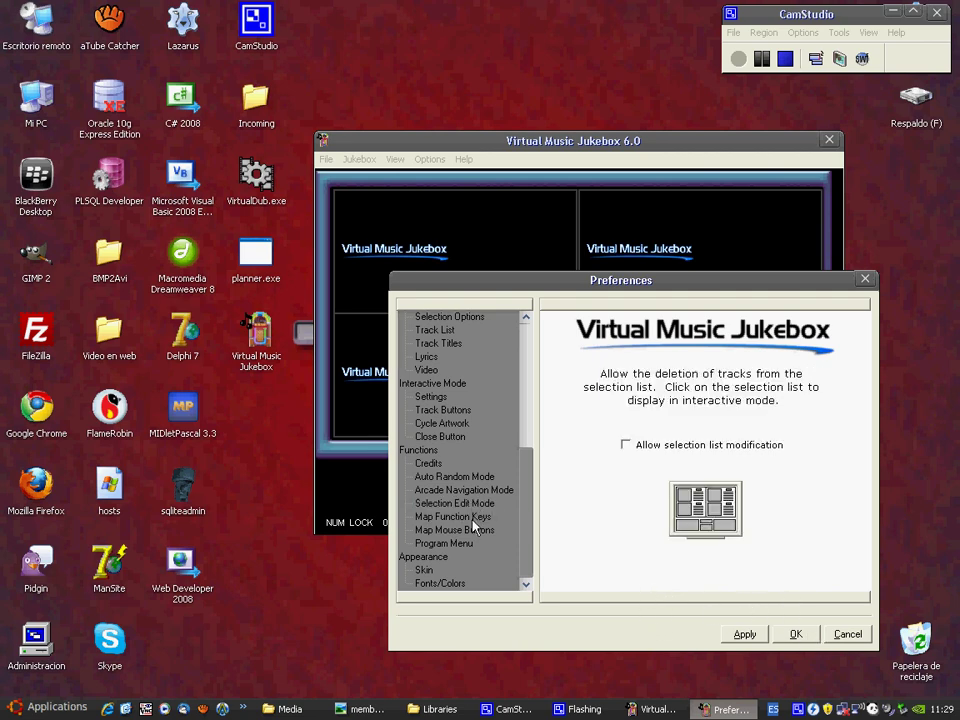
left_click(465, 516)
left_click(645, 456)
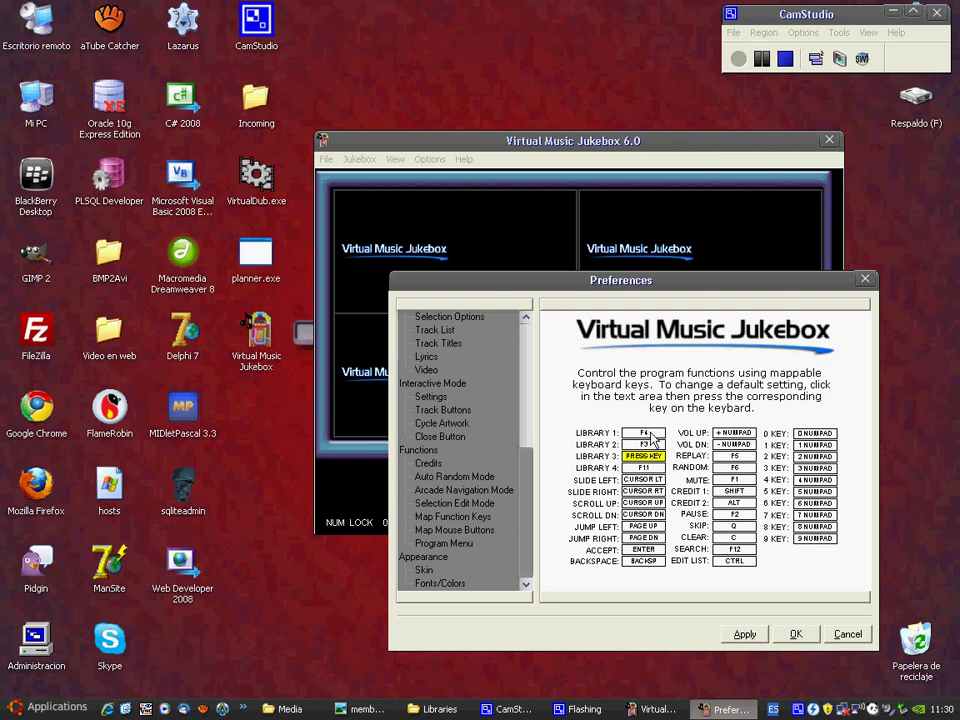
left_click(846, 635)
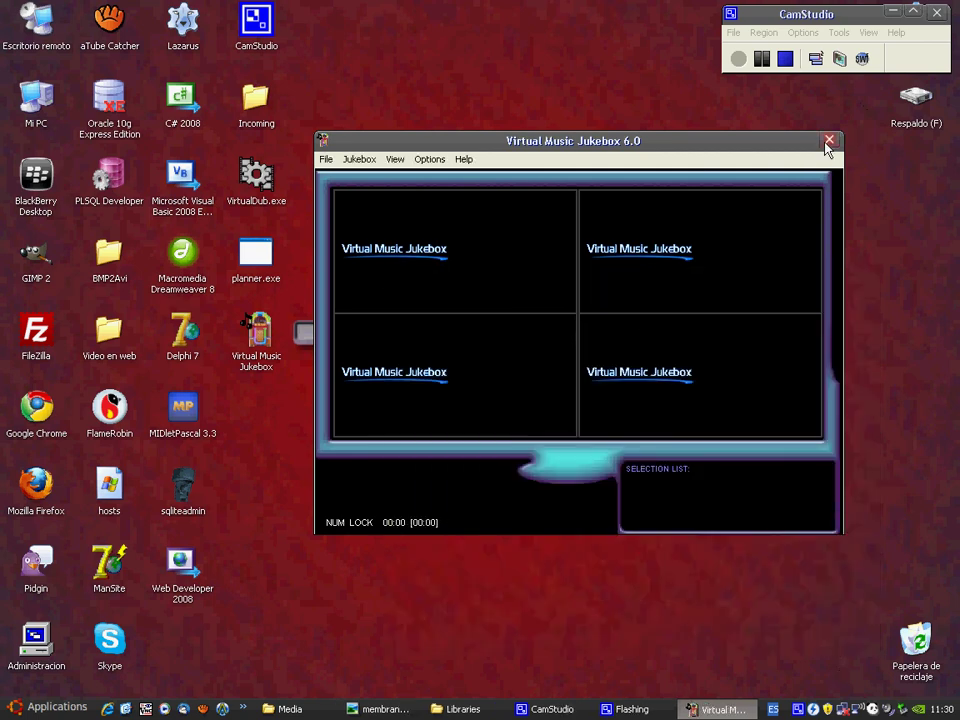
left_click(828, 141)
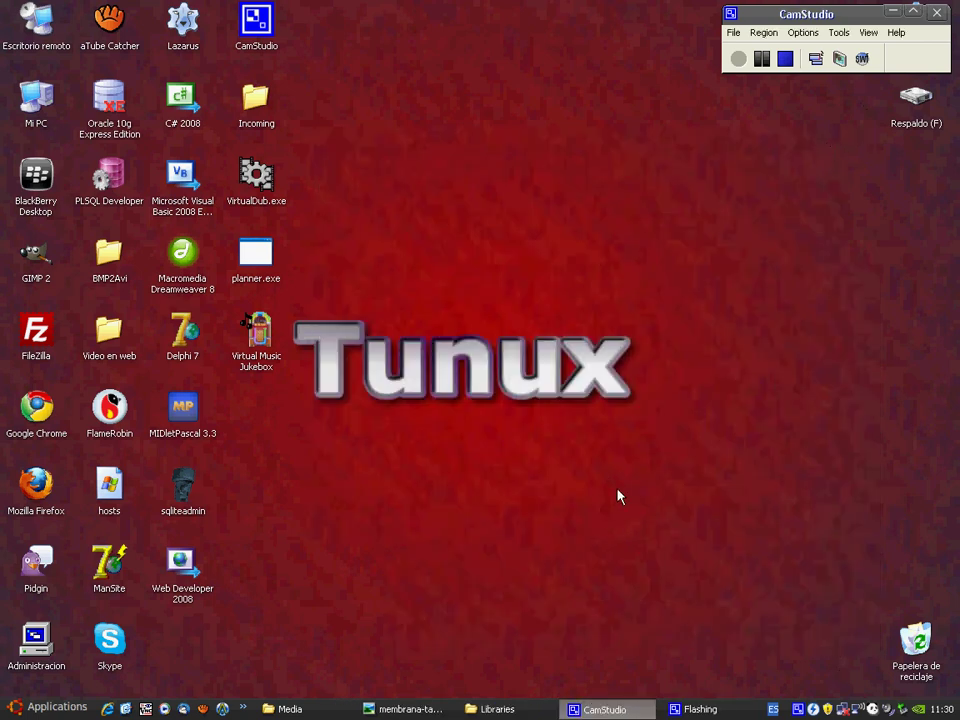
- Switch to the F:\Media folder window and clear the selection of the Karaoke folder
left_click(315, 710)
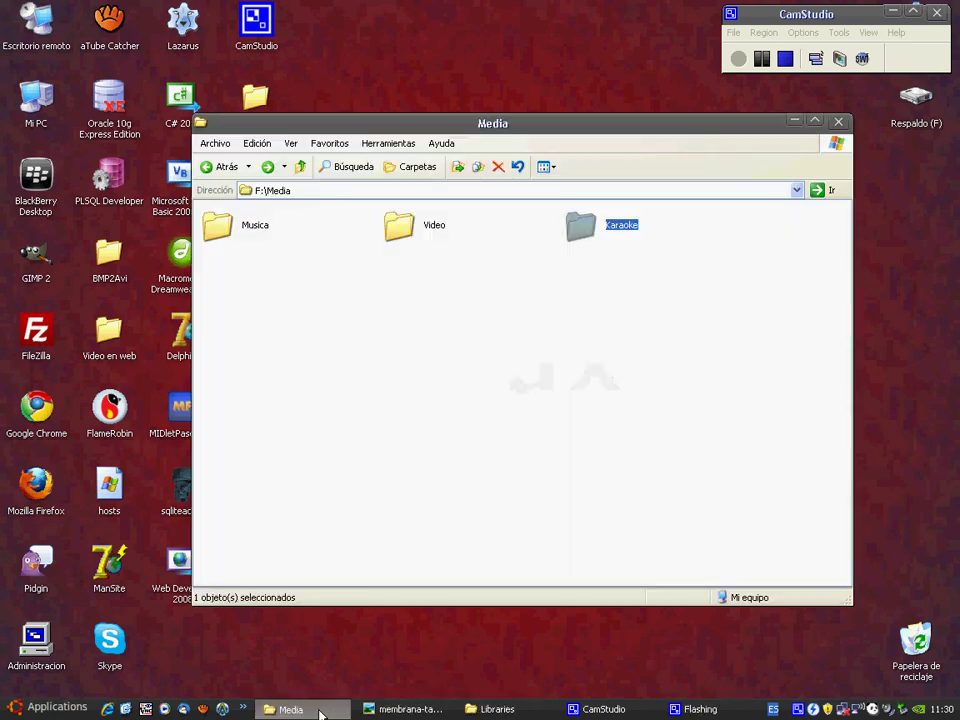
left_click(415, 465)
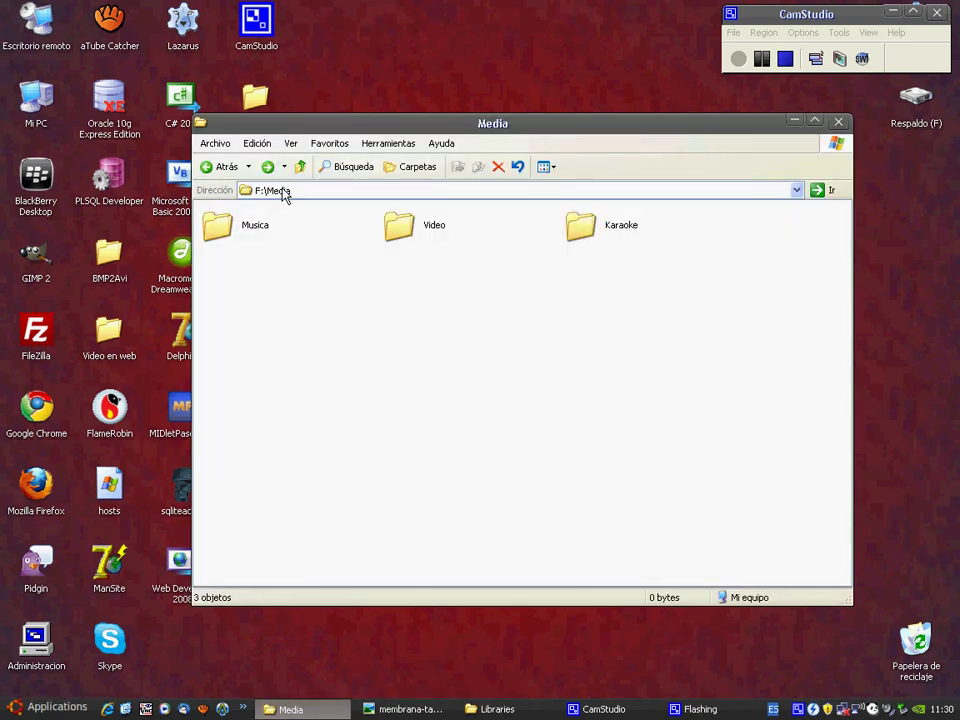
- Point out the Musica, Video and Karaoke folders in F:\Media, open Musica and look over its artist folders
left_click(330, 199)
left_click_drag(319, 199, 270, 199)
left_click(252, 230)
left_click(422, 231)
left_click(590, 230)
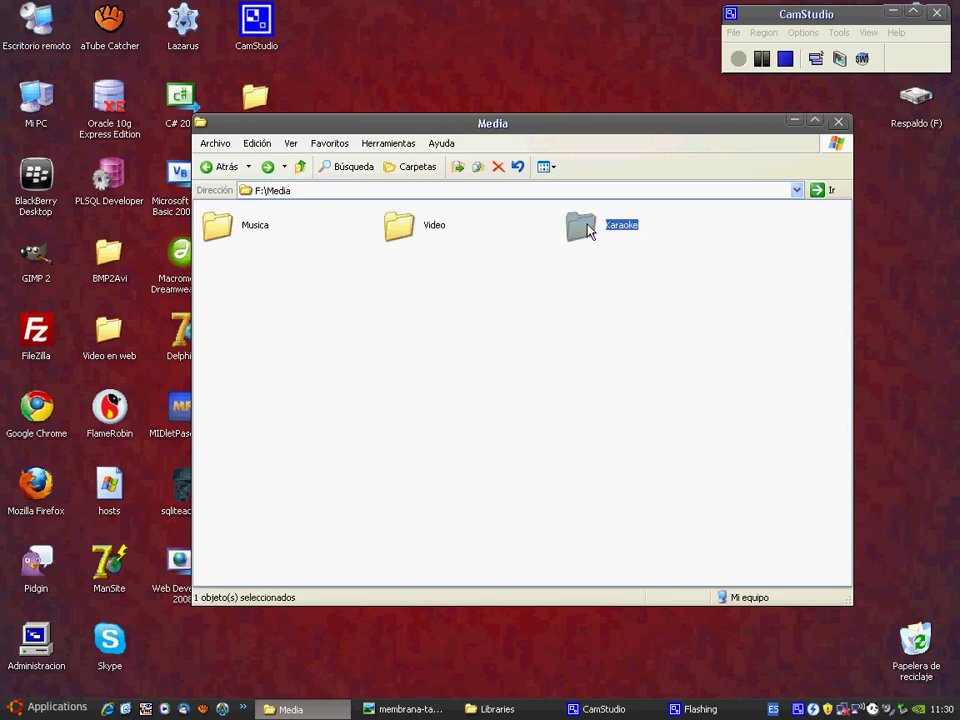
double_click(240, 234)
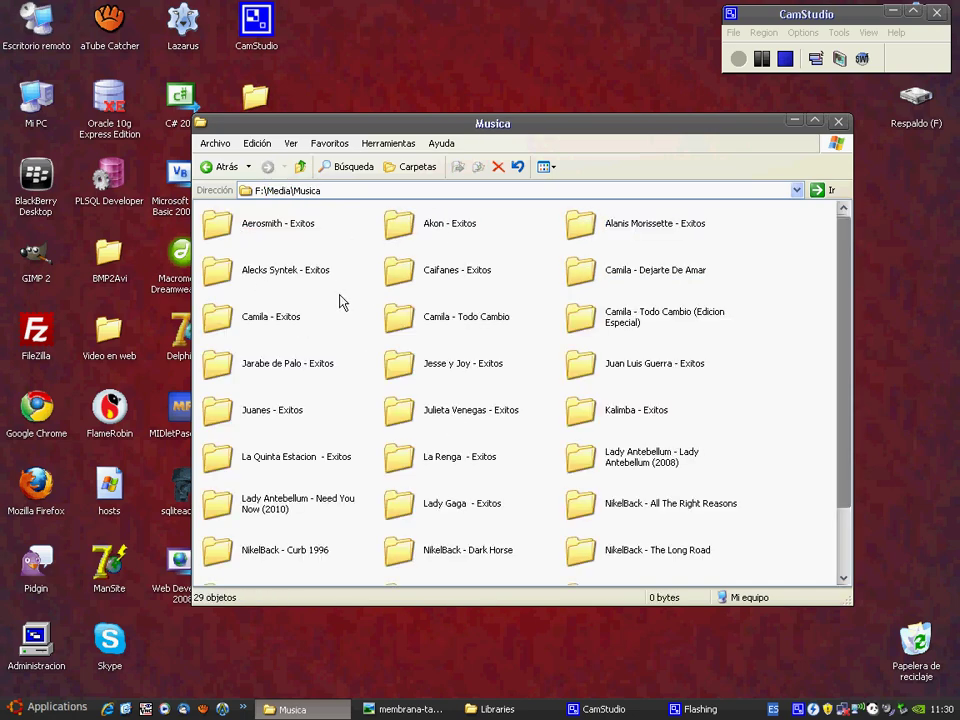
scroll(757, 358, "down", 2)
scroll(750, 370, "up", 2)
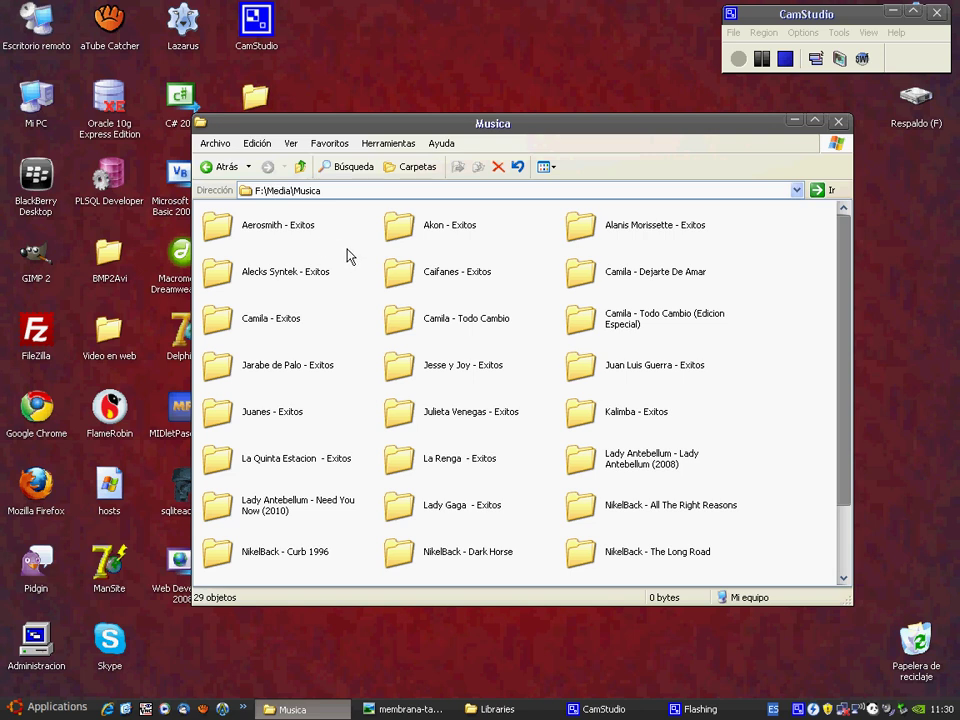
- Rename the Aerosmith - Exitos folder as A123Aerosmith - Exitos
left_click(282, 230)
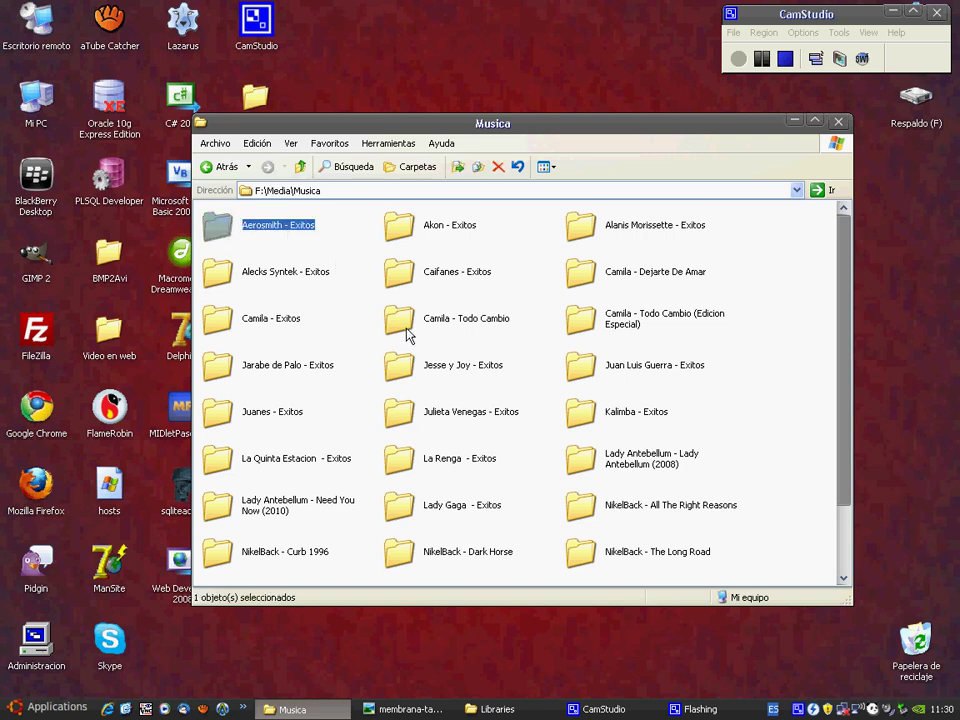
left_click(268, 230)
type("231")
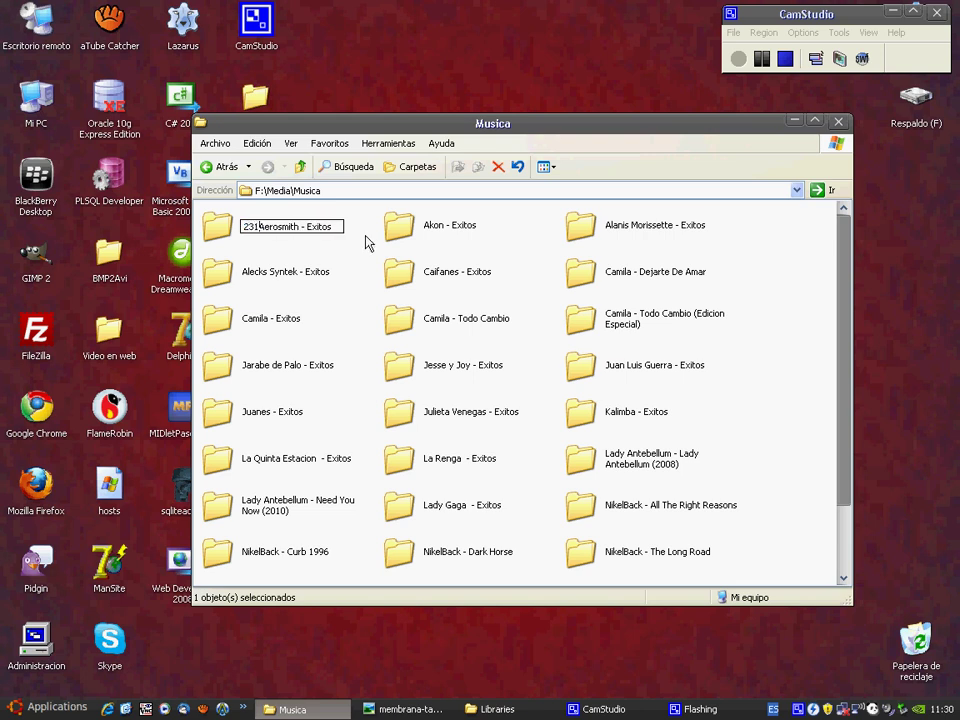
key("BackSpace")
key("BackSpace")
key("BackSpace")
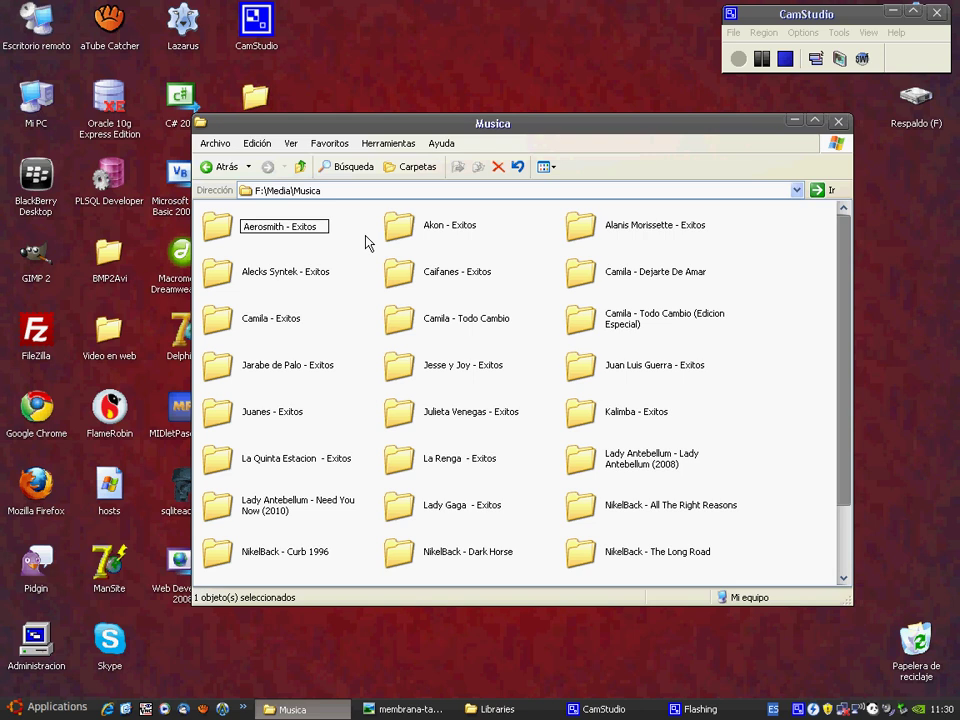
type("A")
type("123")
key("Return")
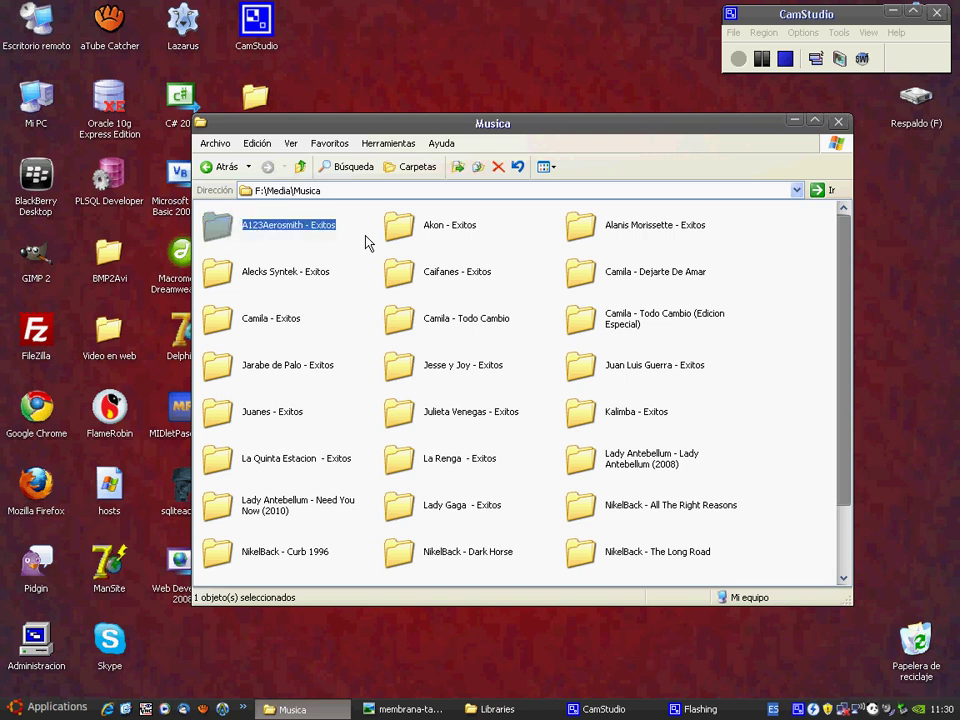
- Try to strip the A123 prefix from the Aerosmith folder's name and go back to F:\Media
left_click(267, 235)
left_click(267, 235)
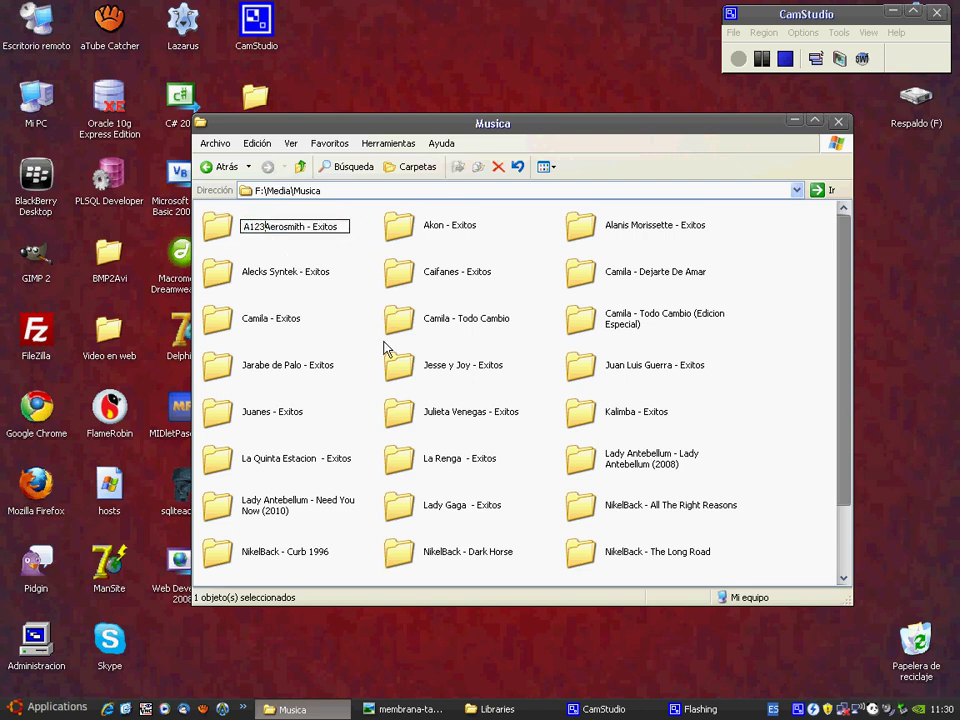
key("BackSpace")
key("BackSpace")
key("BackSpace")
key("BackSpace")
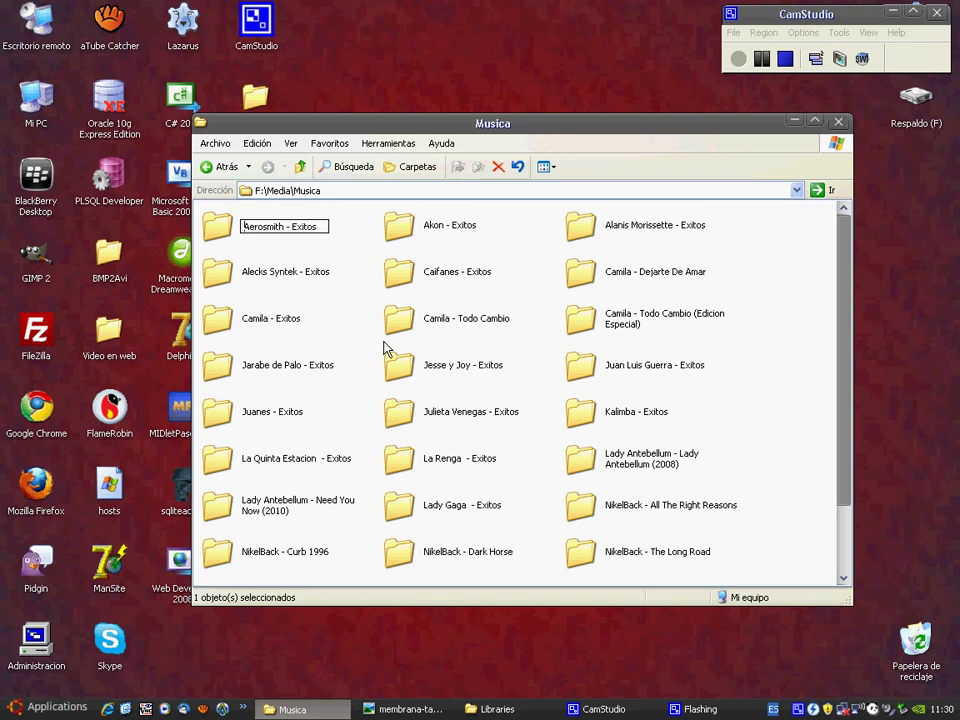
left_click(224, 168)
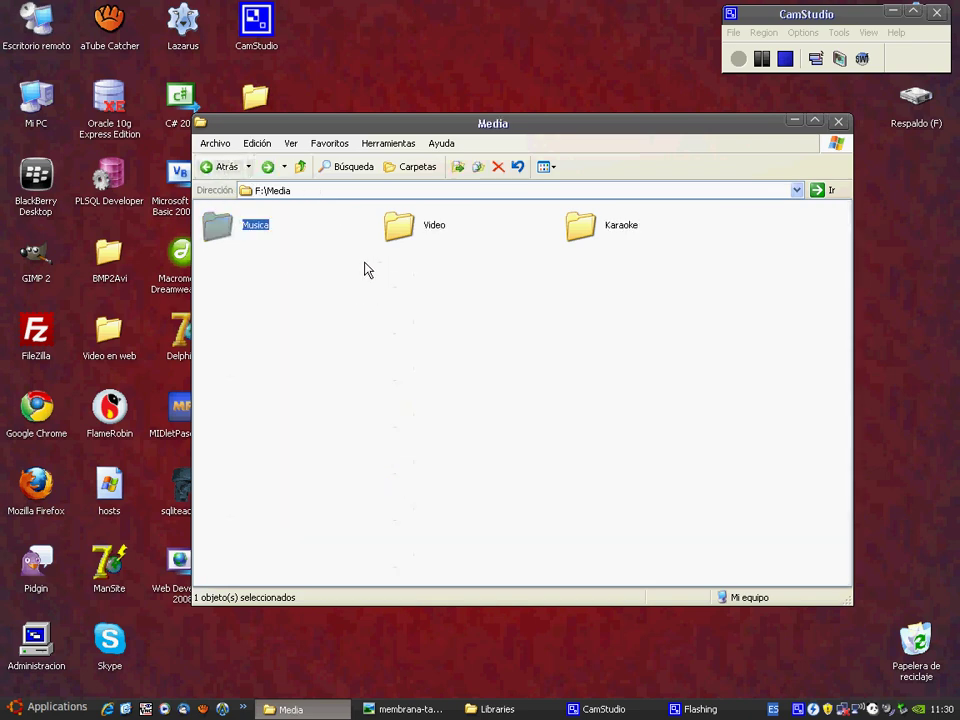
- Reopen the Musica folder and restore the Aerosmith folder's name to Aerosmith - Exitos
double_click(245, 230)
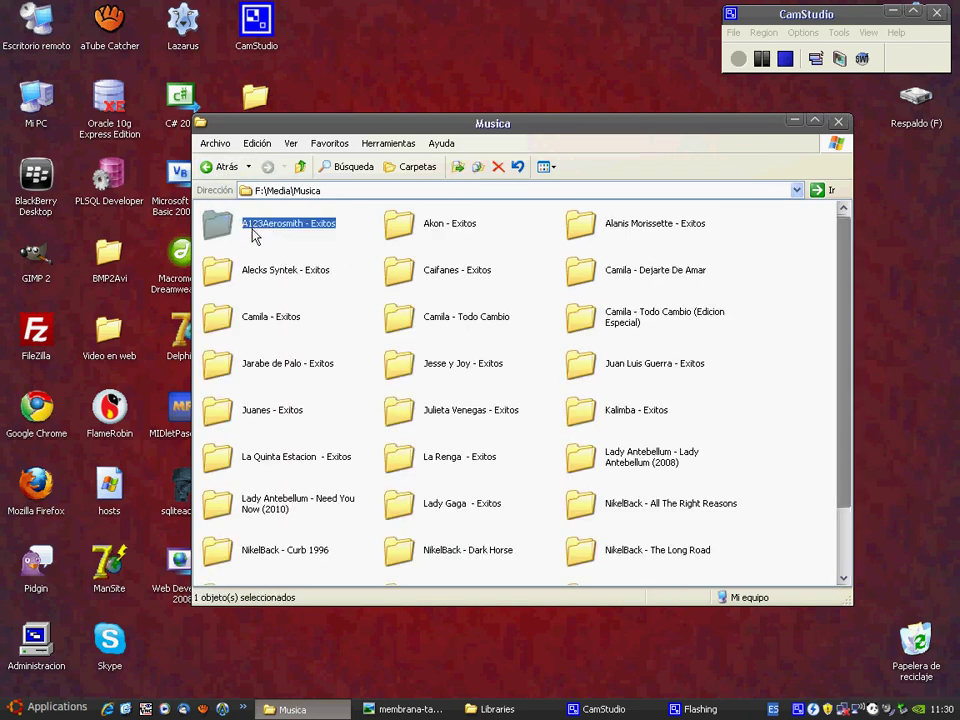
left_click(252, 229)
left_click(249, 225)
key("Delete")
key("Delete")
key("Delete")
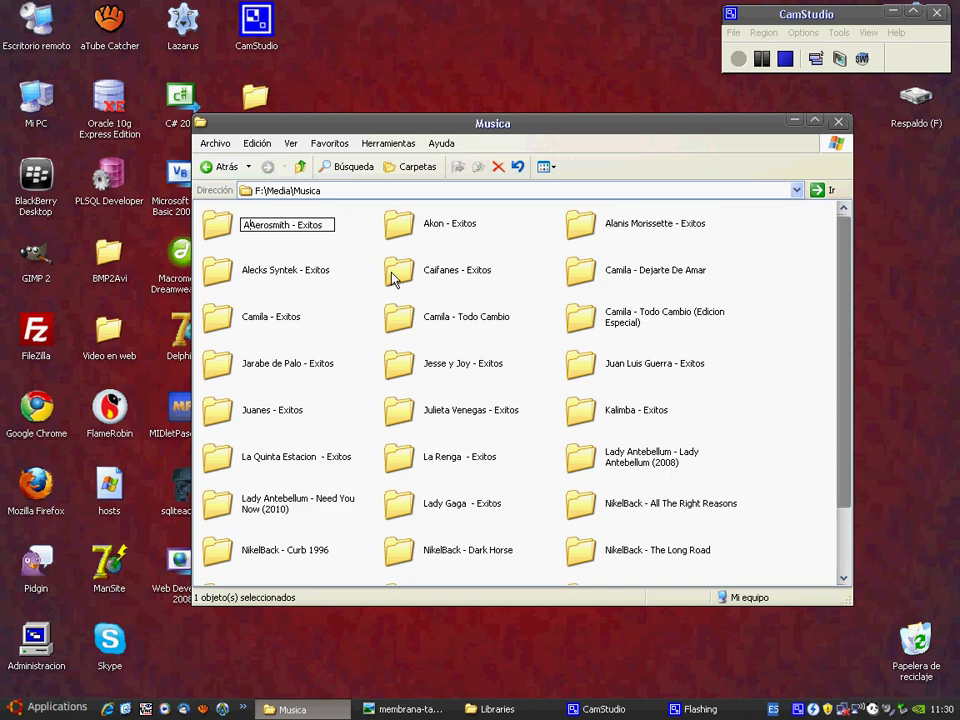
key("Delete")
left_click(338, 265)
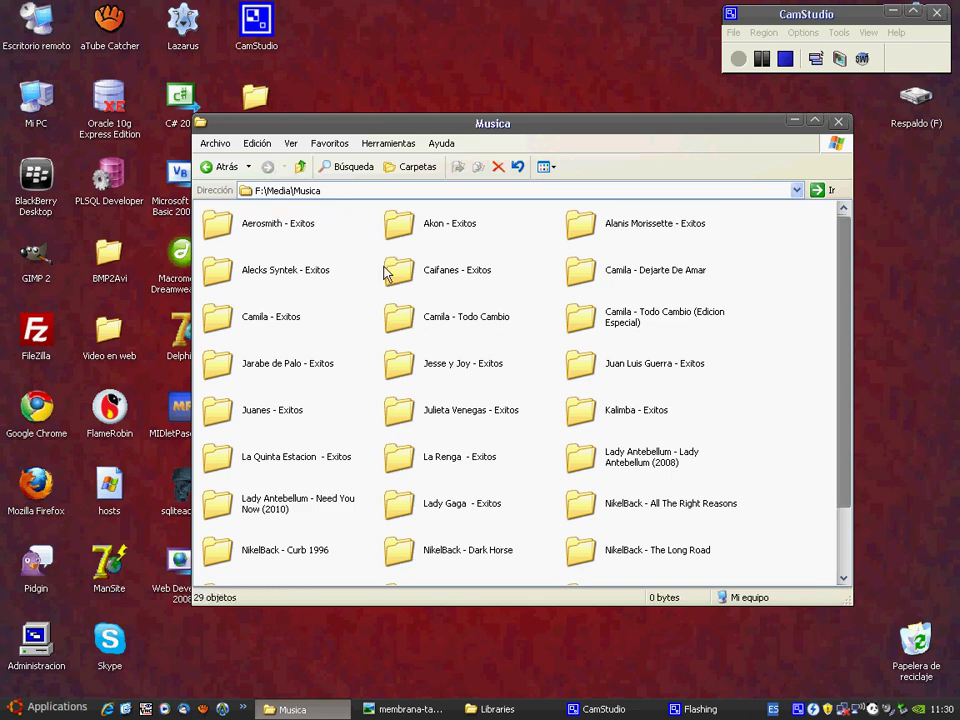
- Look through the rest of Musica and the contents of the Video and Karaoke folders, and return to F:\Media
scroll(842, 493, "down", 3)
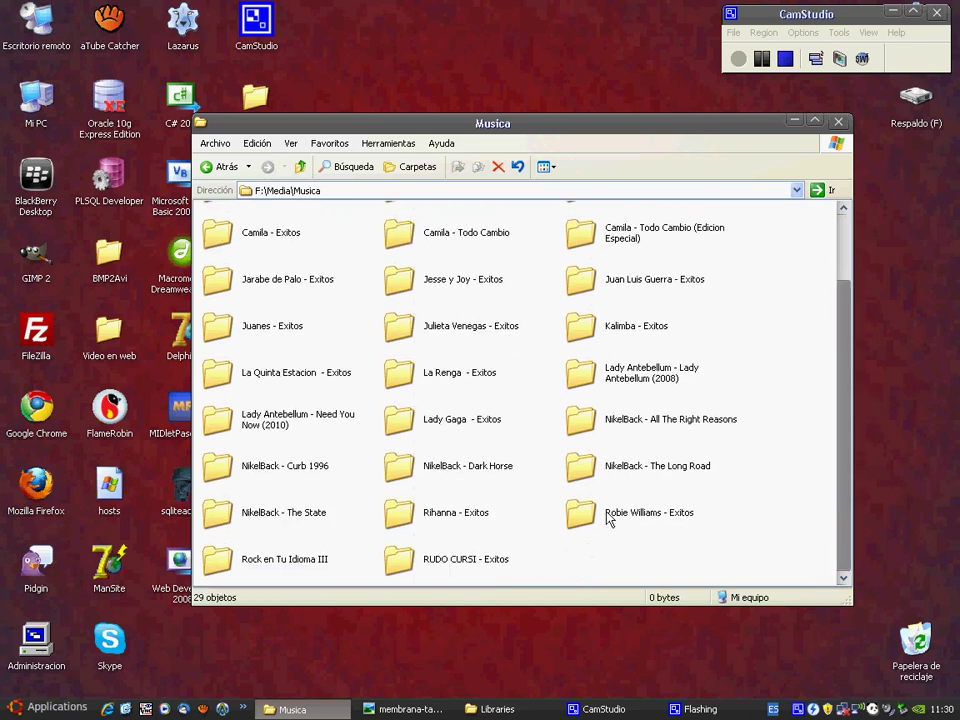
left_click(227, 172)
double_click(399, 226)
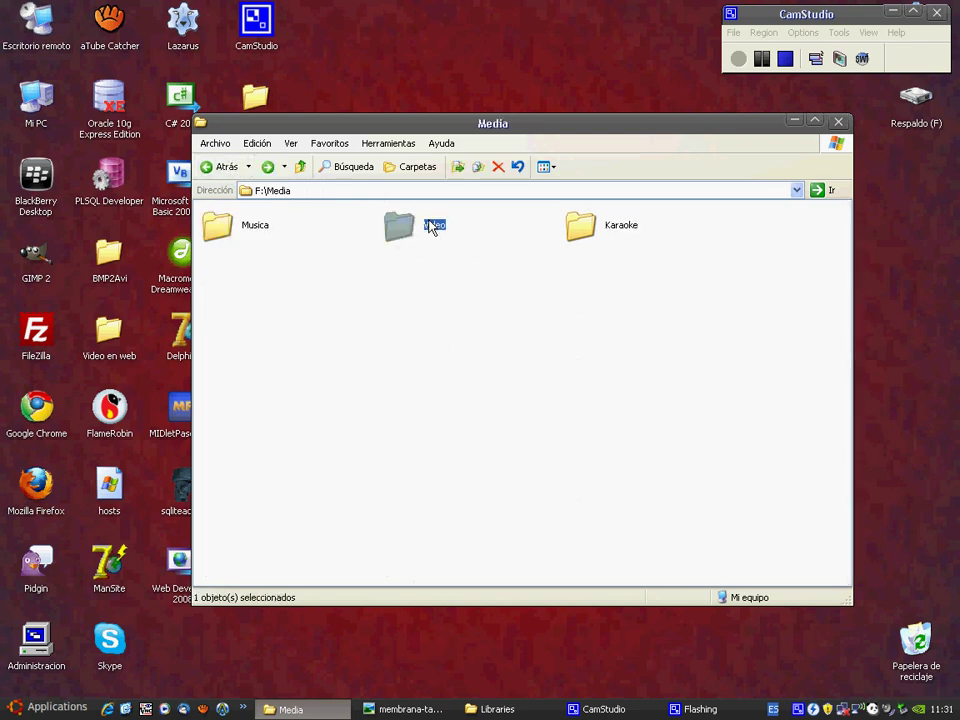
left_click(220, 167)
double_click(578, 226)
left_click(227, 167)
left_click(267, 167)
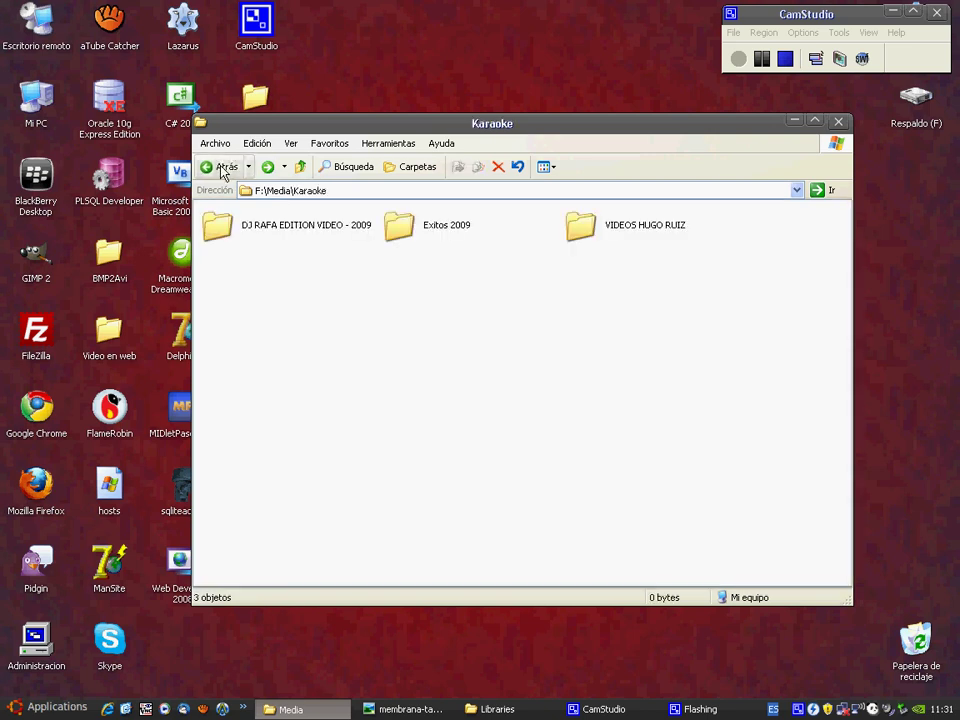
left_click(300, 167)
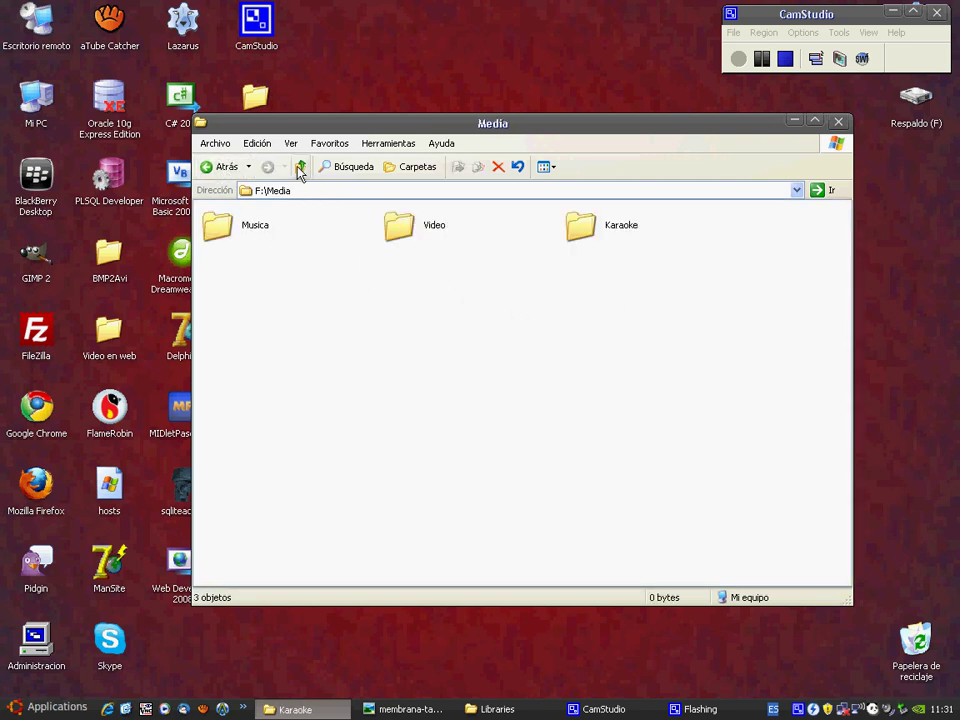